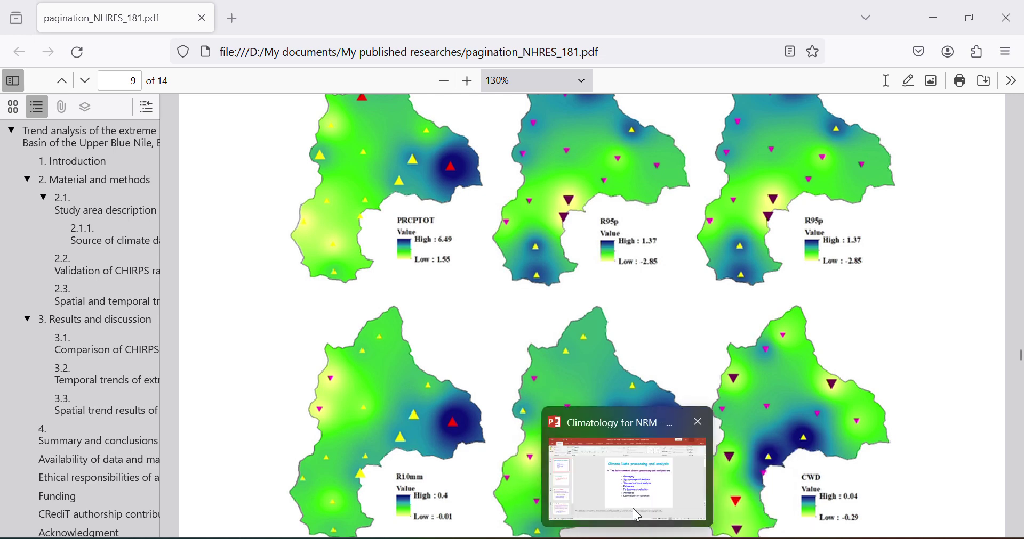
# Switch from the Firefox PDF to the 'Climatology for NRM' PowerPoint deck, showing its first slide
pyautogui.click(618, 469)
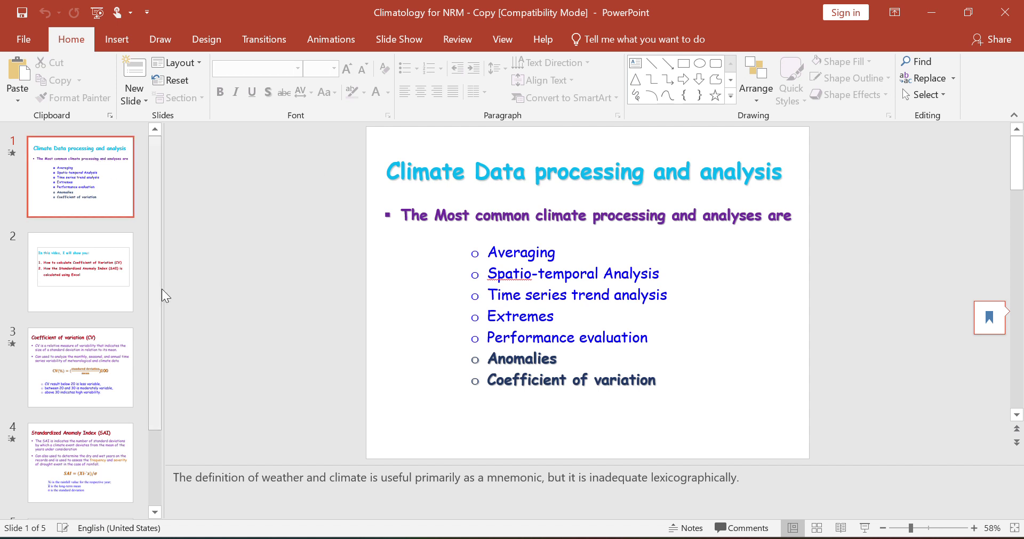
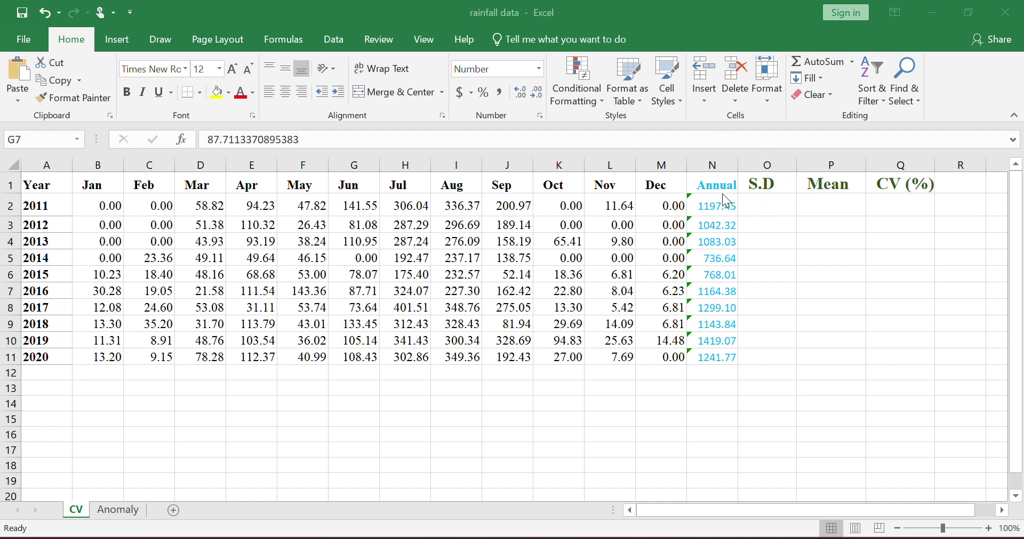
# Enter =STDEV(N2:N11) in S.D cell O2, giving 216.55
pyautogui.click(723, 235)
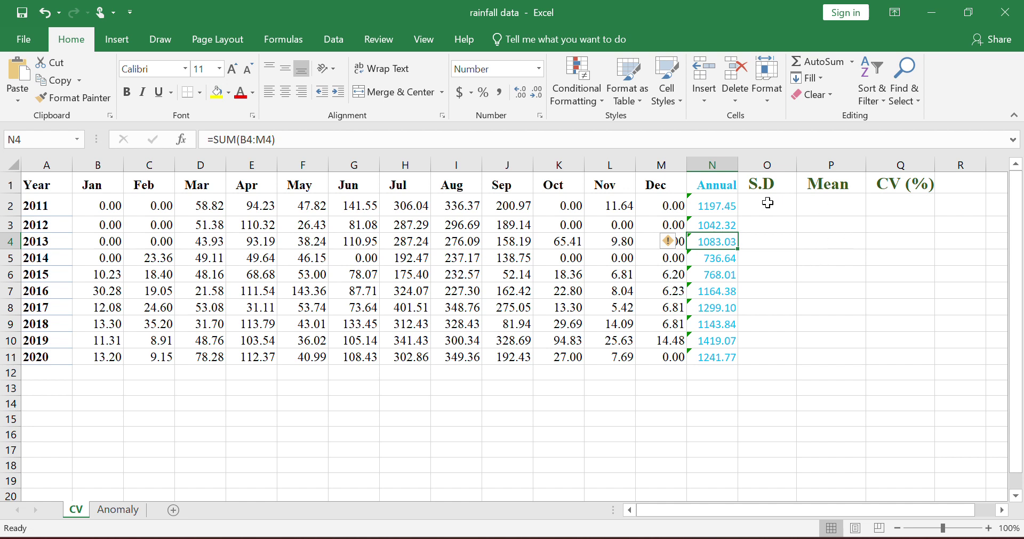
pyautogui.click(820, 202)
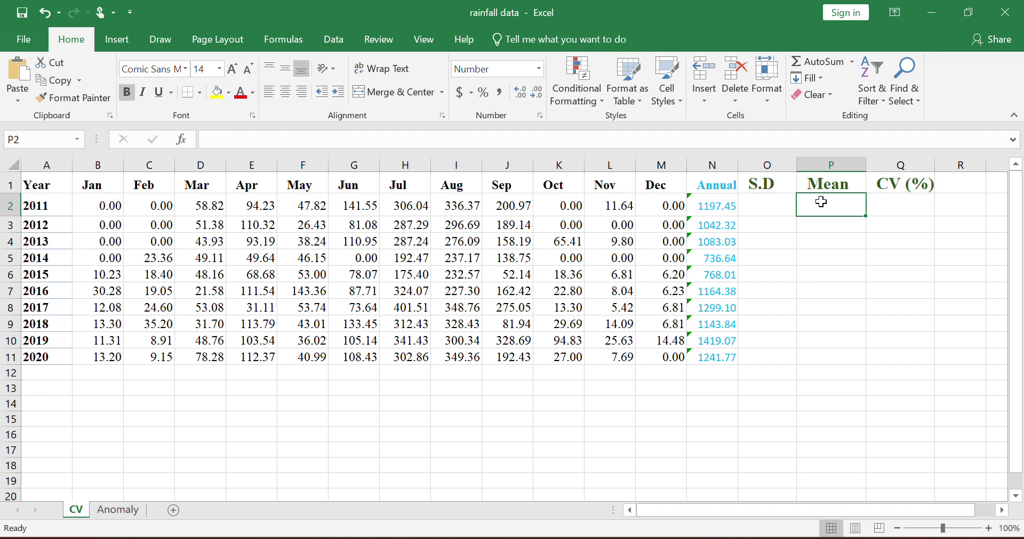
pyautogui.click(769, 209)
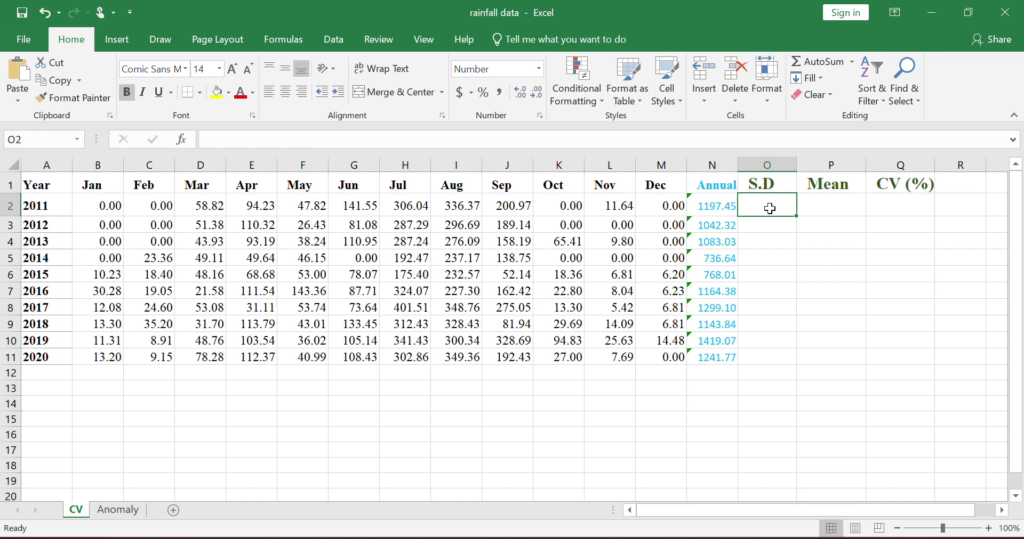
pyautogui.write('=')
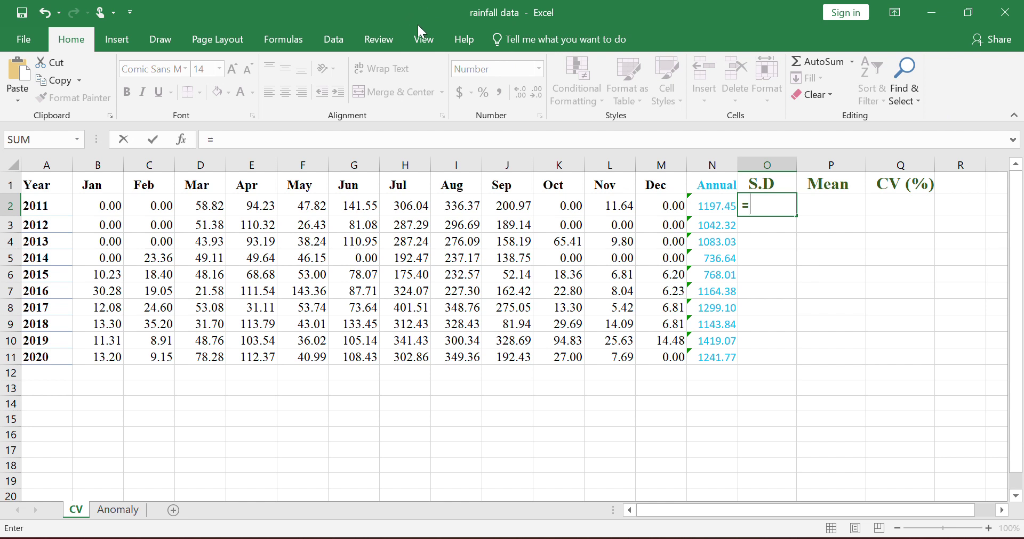
pyautogui.click(755, 206)
pyautogui.write('stdev')
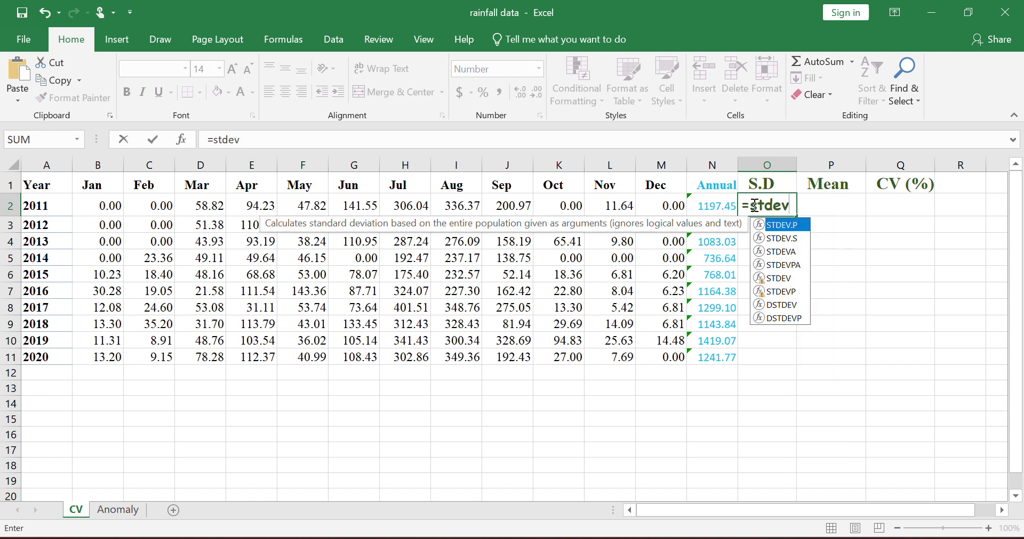
pyautogui.write('(')
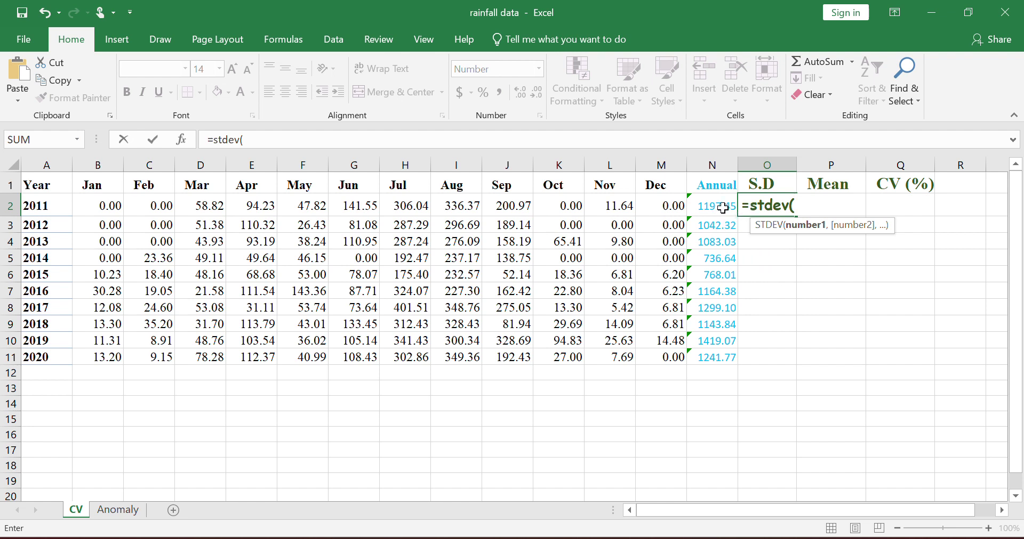
pyautogui.moveTo(723, 208); pyautogui.dragTo(716, 358)
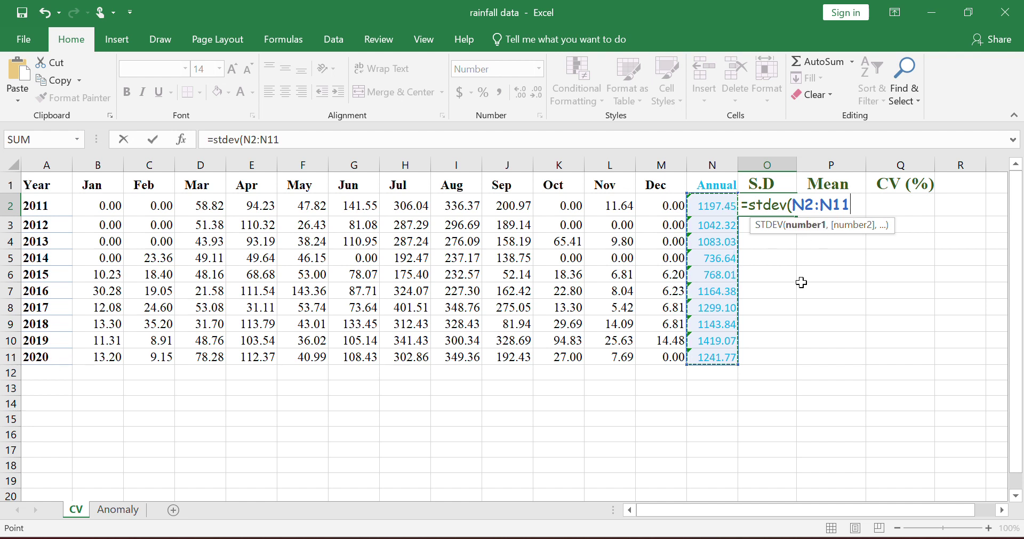
pyautogui.press('Return')
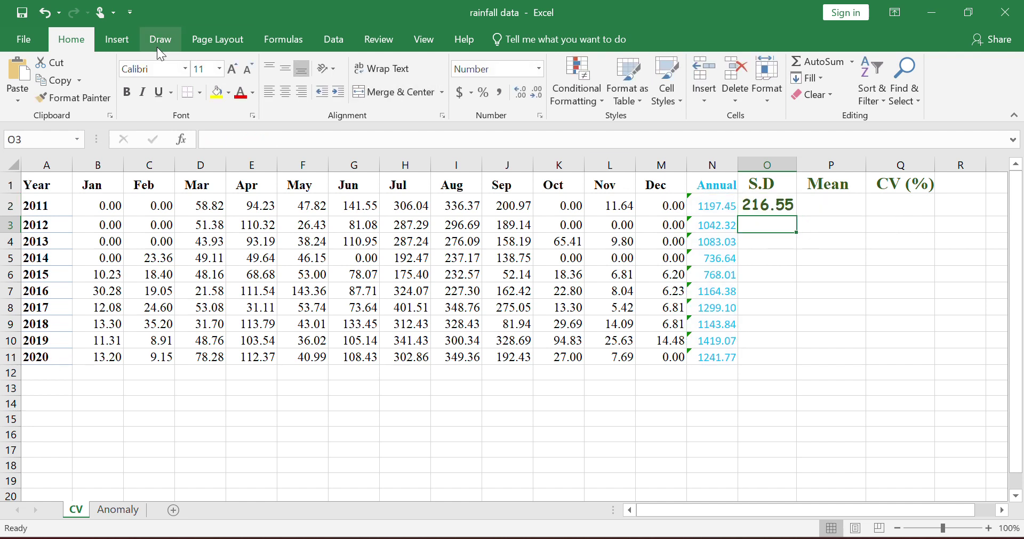
pyautogui.click(773, 235)
pyautogui.click(757, 207)
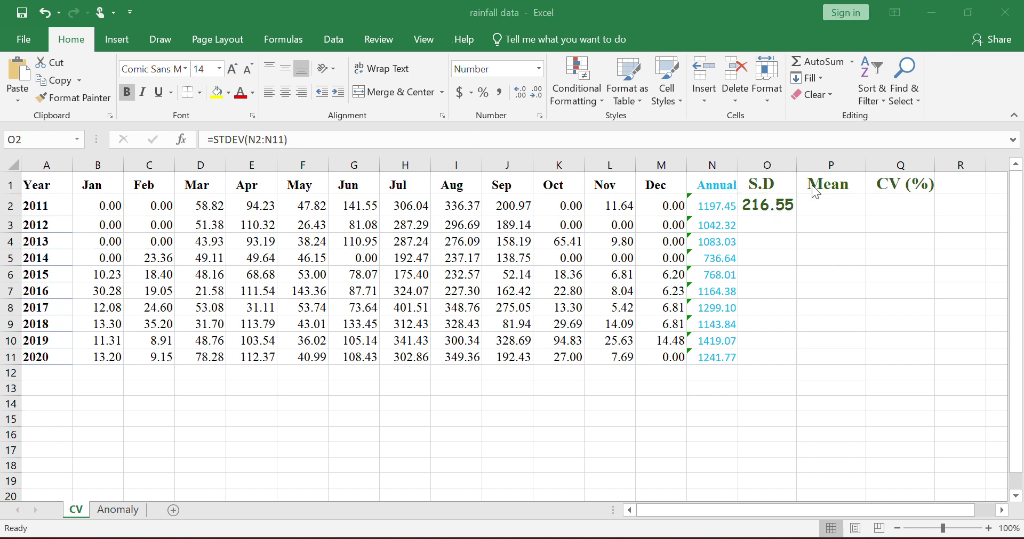
# Average the annual totals N2:N11 in Mean cell P2, after dismissing the parenthesis warning
pyautogui.click(836, 205)
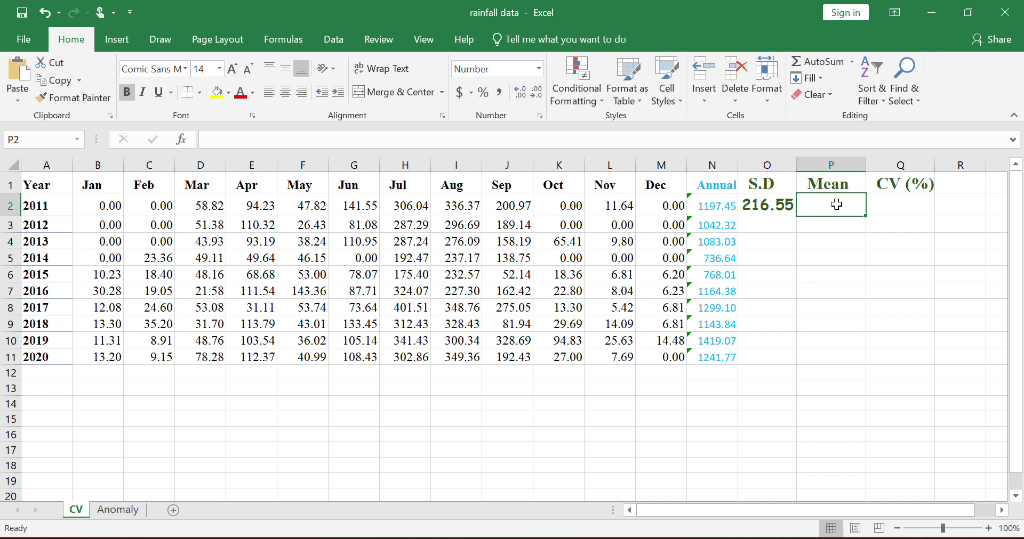
pyautogui.write('=')
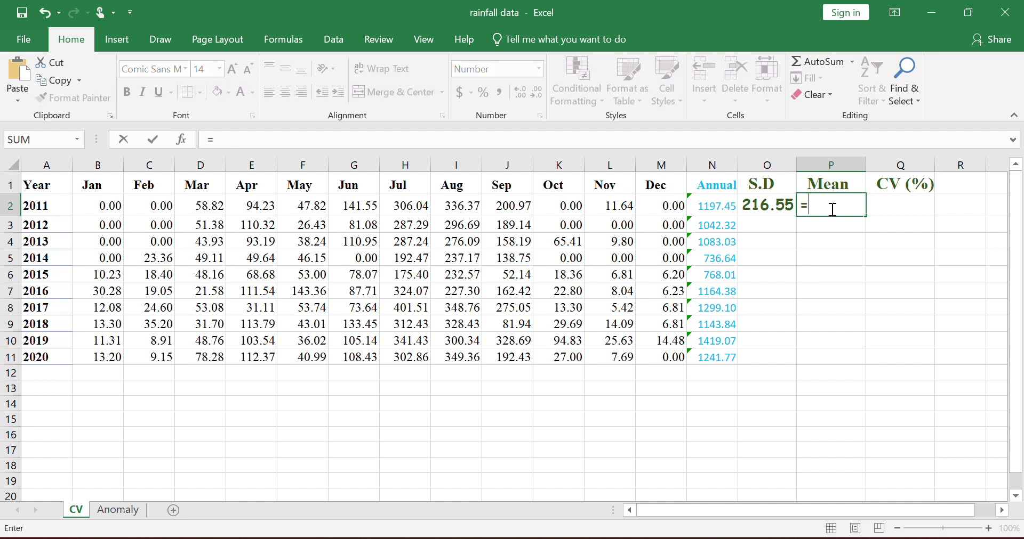
pyautogui.write('(')
pyautogui.write('average')
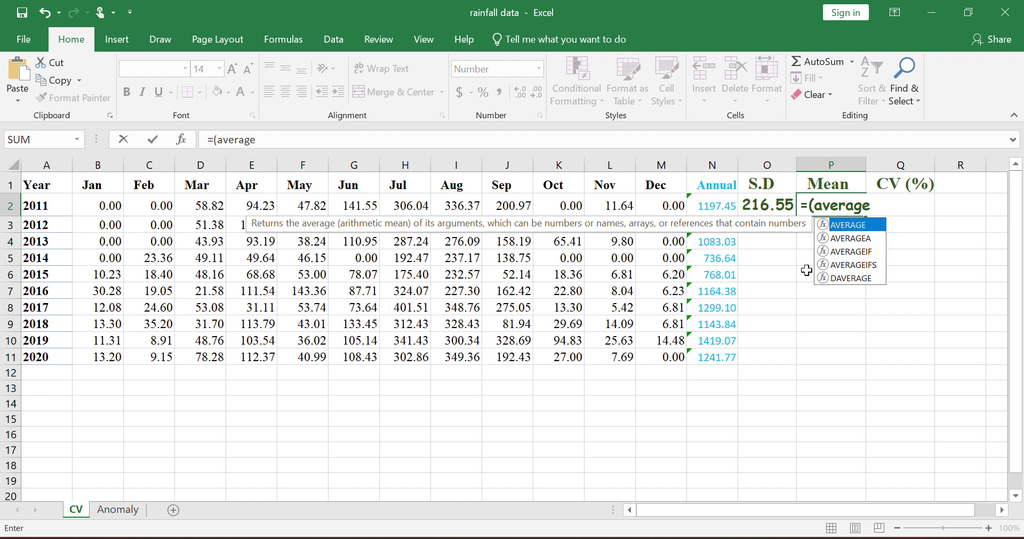
pyautogui.press('Return')
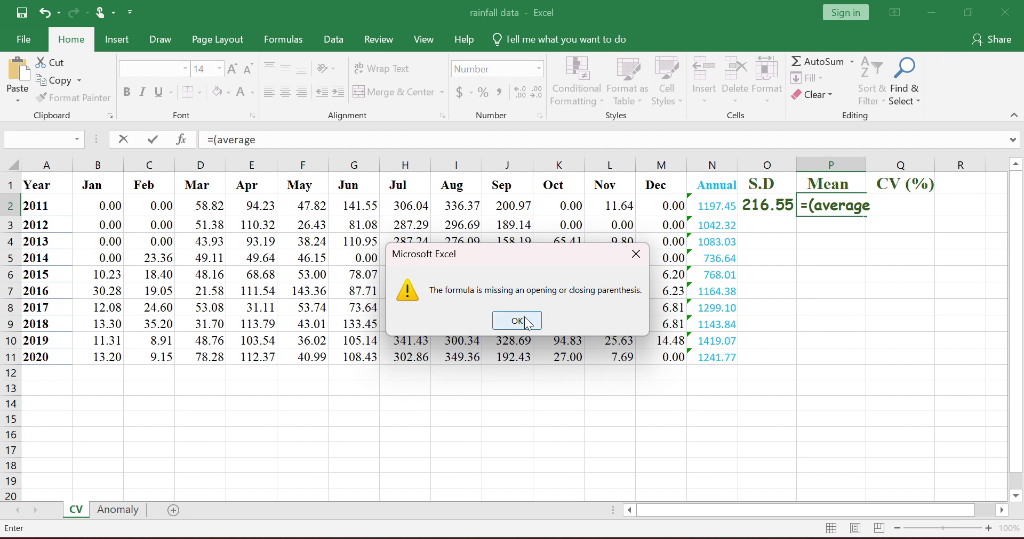
pyautogui.click(525, 320)
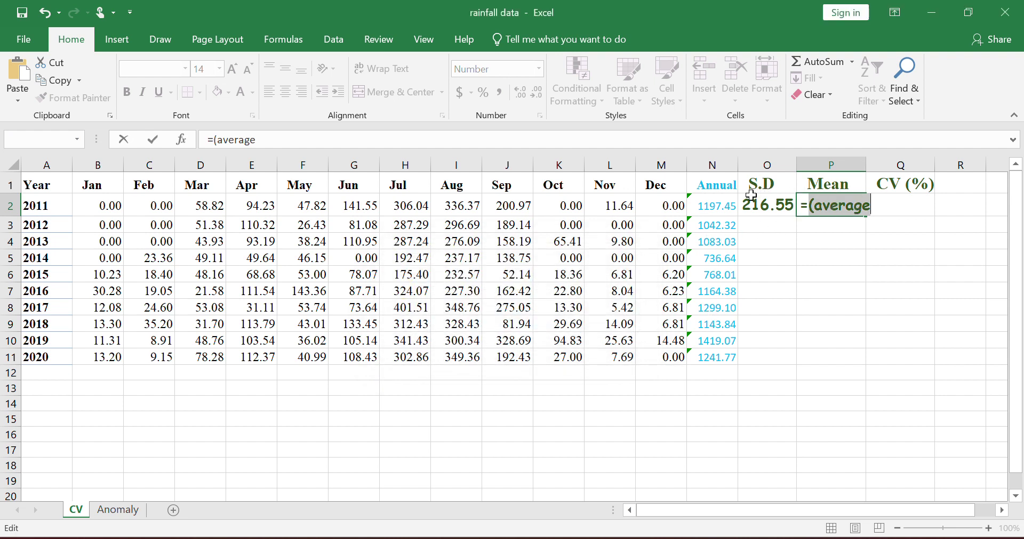
pyautogui.moveTo(724, 206); pyautogui.dragTo(721, 356)
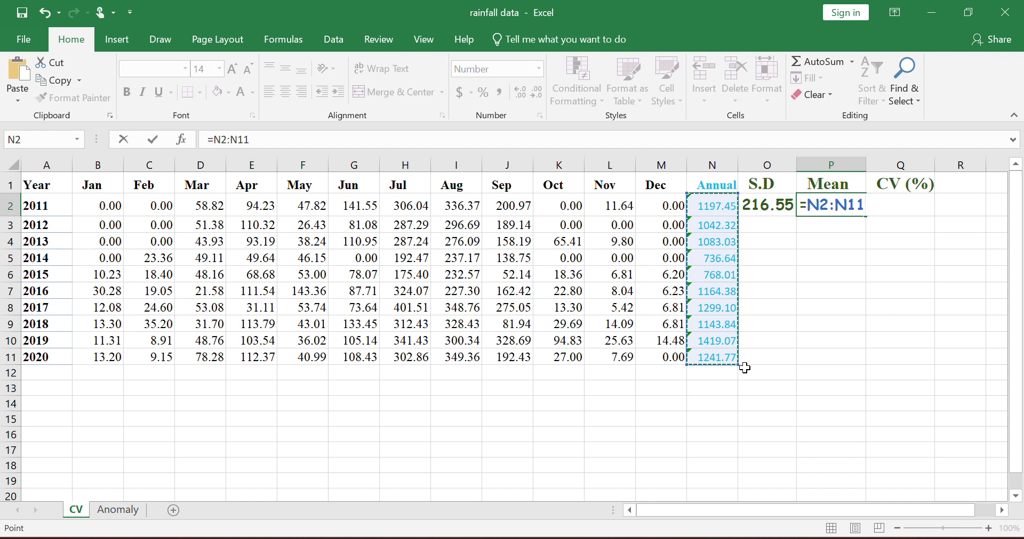
pyautogui.press('Return')
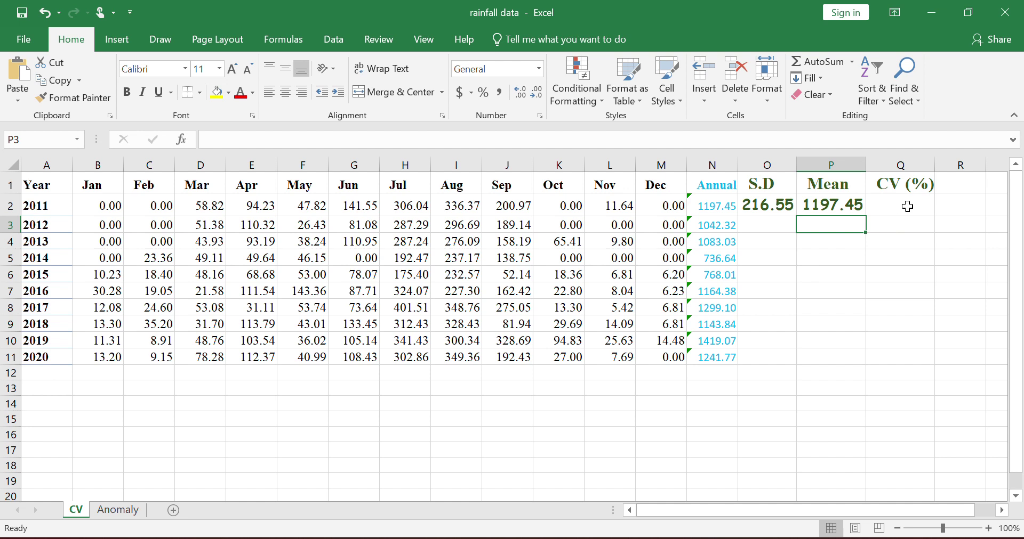
# Type the CV formula =(O2/P2*100 in Q2, triggering Excel's parenthesis correction
pyautogui.click(907, 207)
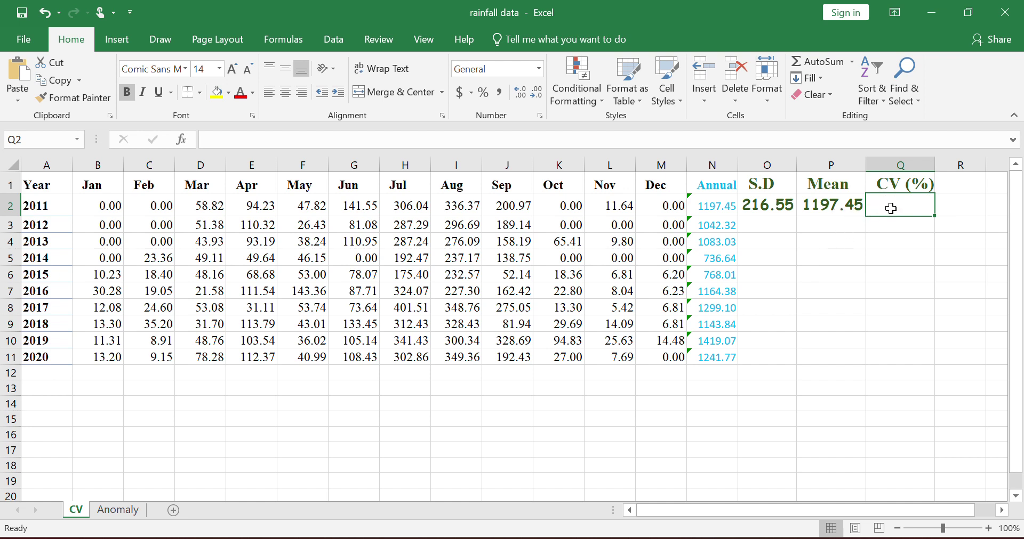
pyautogui.write('=')
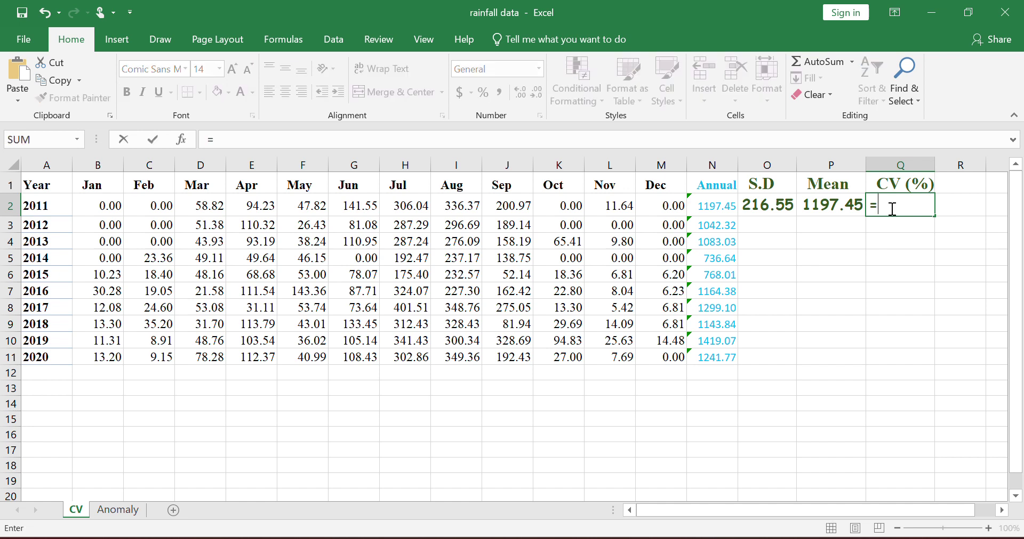
pyautogui.write('(')
pyautogui.click(762, 204)
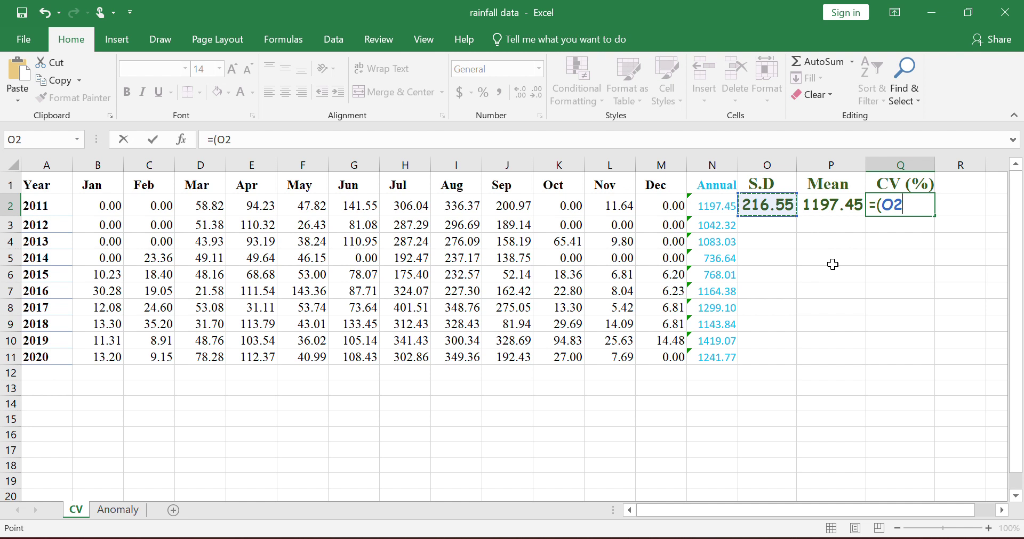
pyautogui.write('/')
pyautogui.click(837, 207)
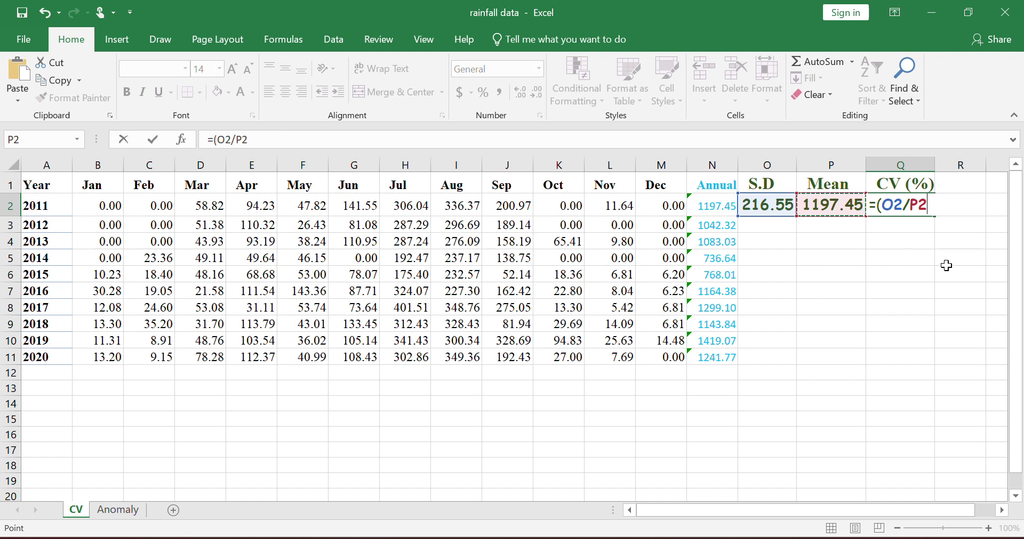
pyautogui.write('*100')
pyautogui.press('Return')
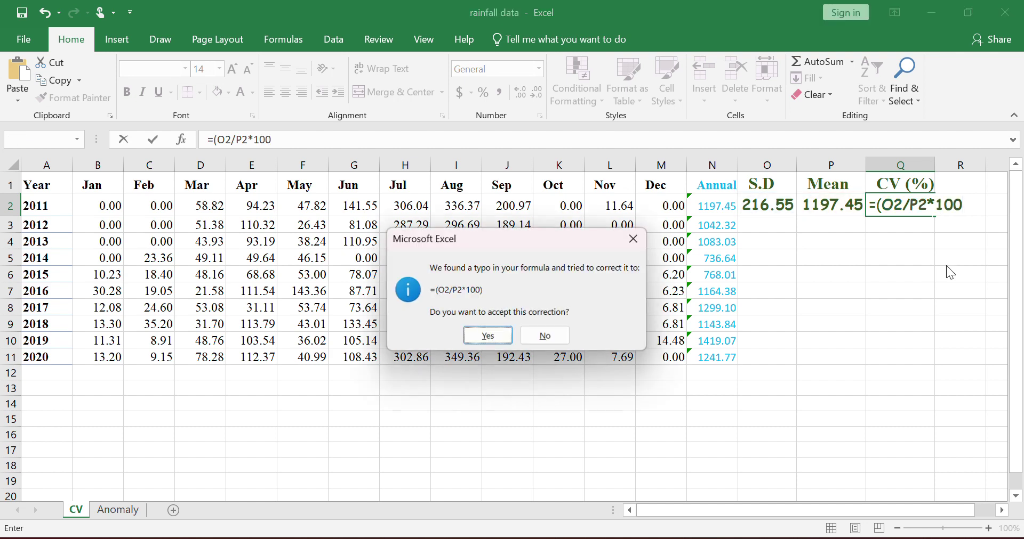
# Accept Excel's corrected CV formula so CV (%) reads 18.085
pyautogui.click(489, 338)
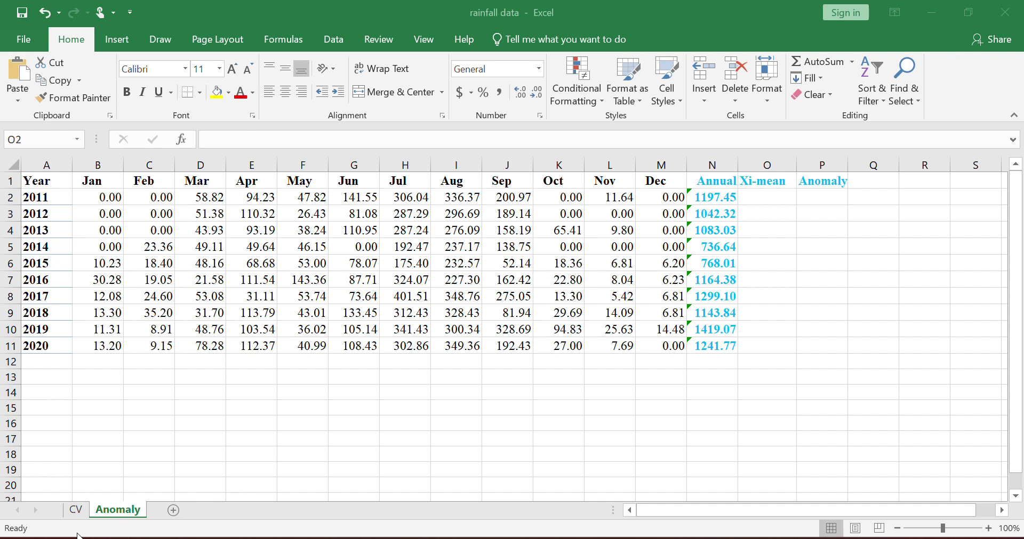
# Copy S.D and Mean (O2:P2) from the CV sheet and paste them as values into Anomaly L14:M14
pyautogui.click(77, 512)
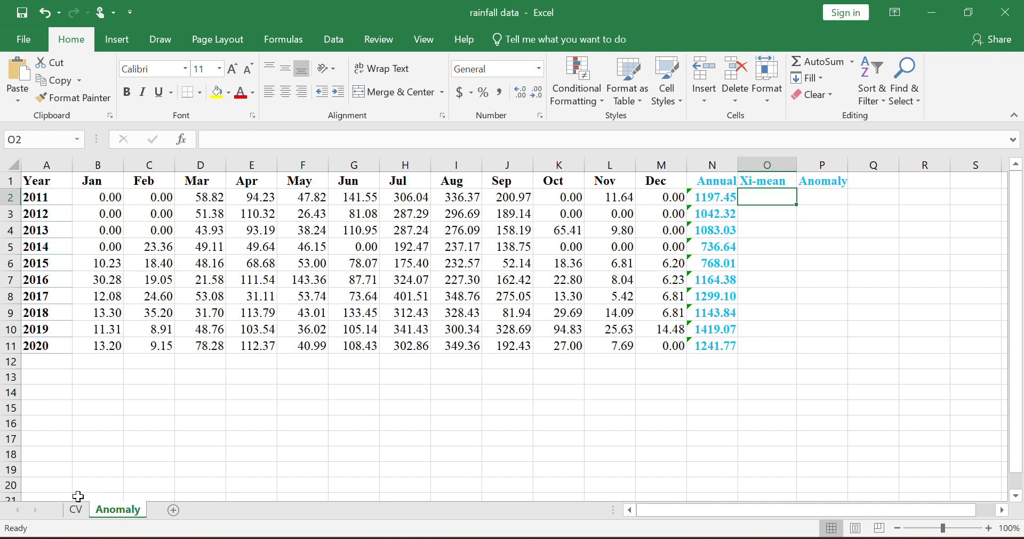
pyautogui.click(77, 510)
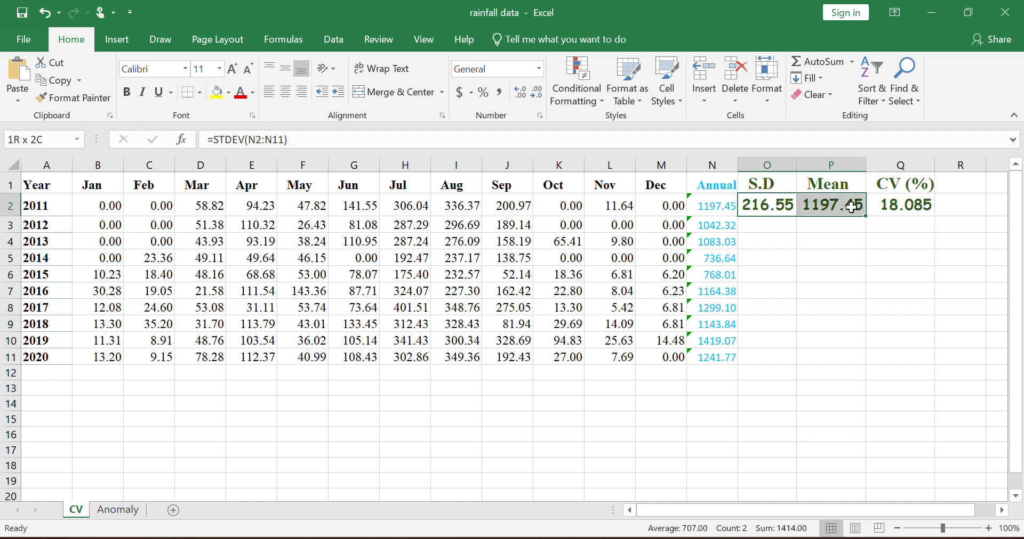
pyautogui.moveTo(772, 210); pyautogui.dragTo(856, 210)
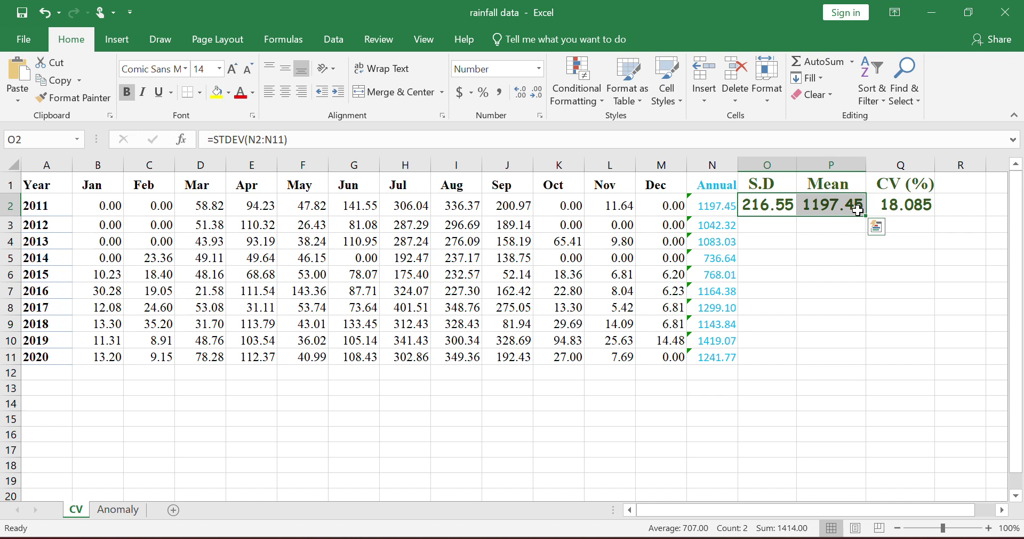
pyautogui.hotkey('ctrl', 'c')
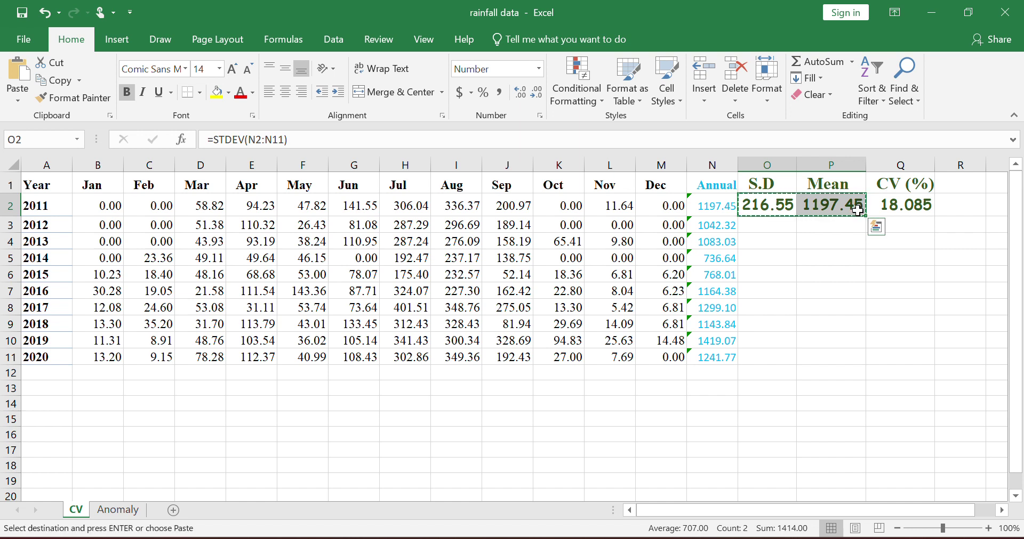
pyautogui.click(121, 513)
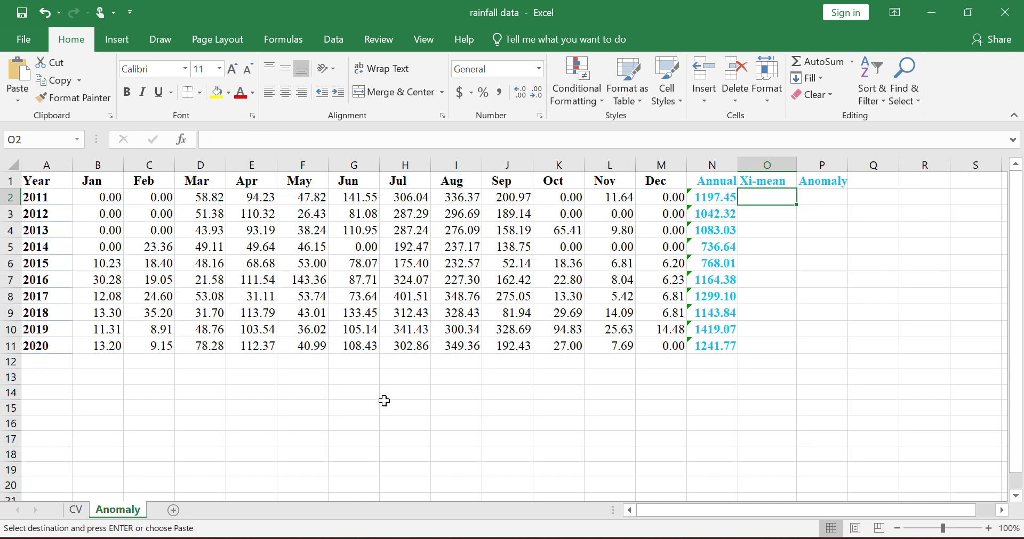
pyautogui.click(592, 388)
pyautogui.hotkey('ctrl', 'v')
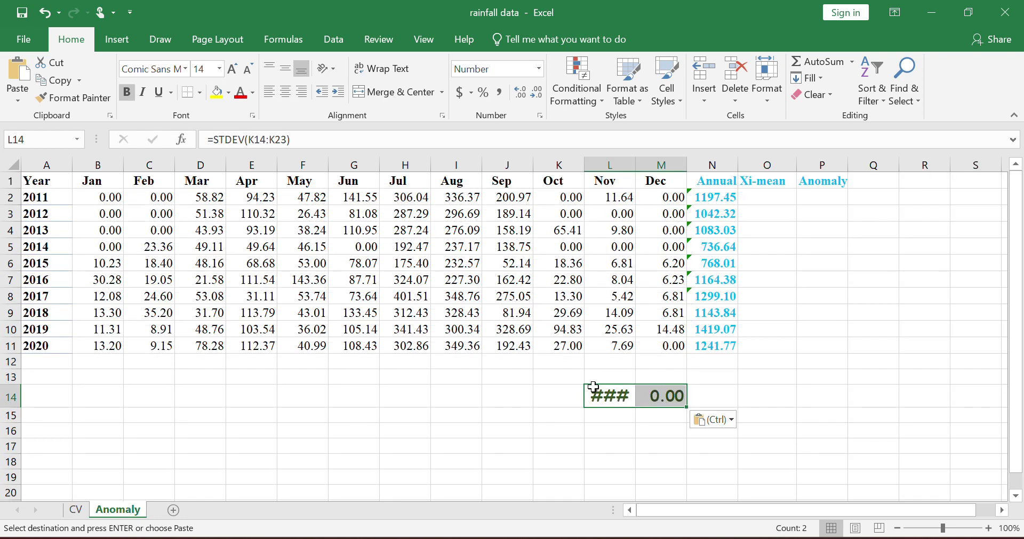
pyautogui.click(732, 425)
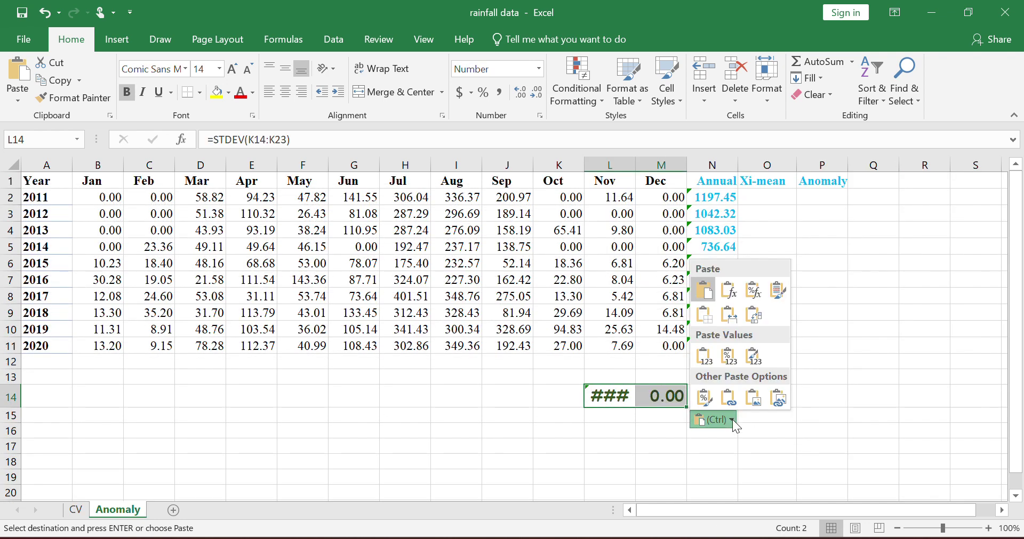
pyautogui.click(704, 356)
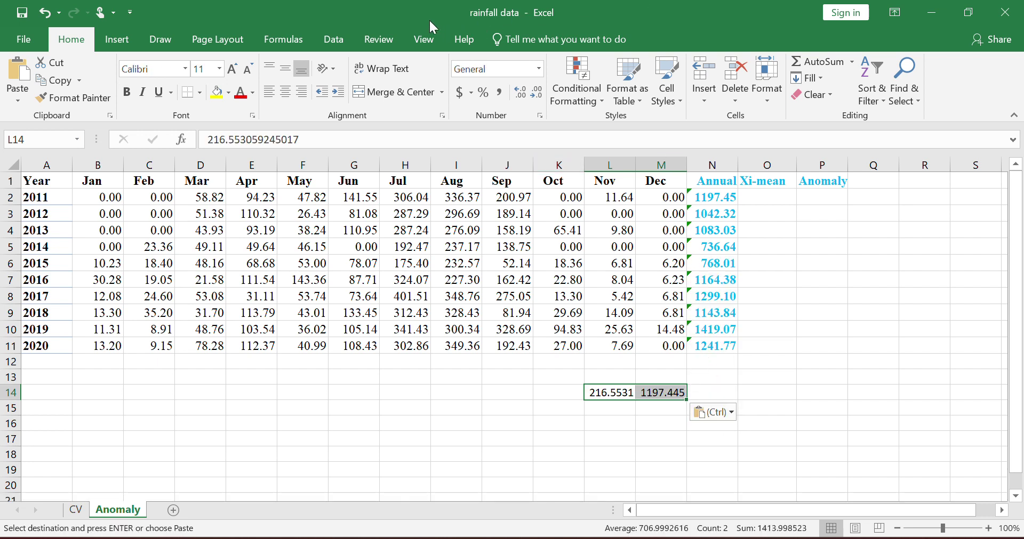
pyautogui.click(766, 197)
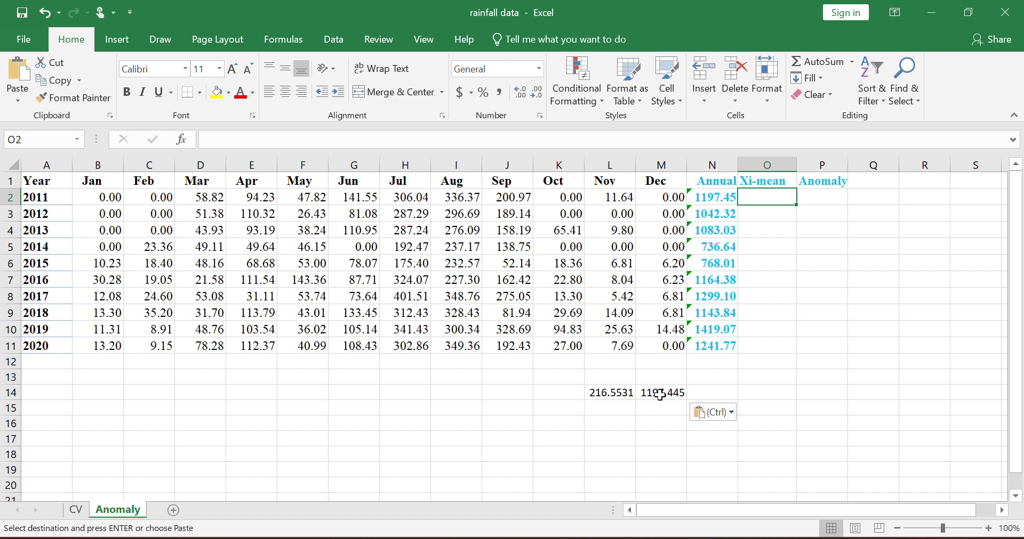
pyautogui.click(681, 394)
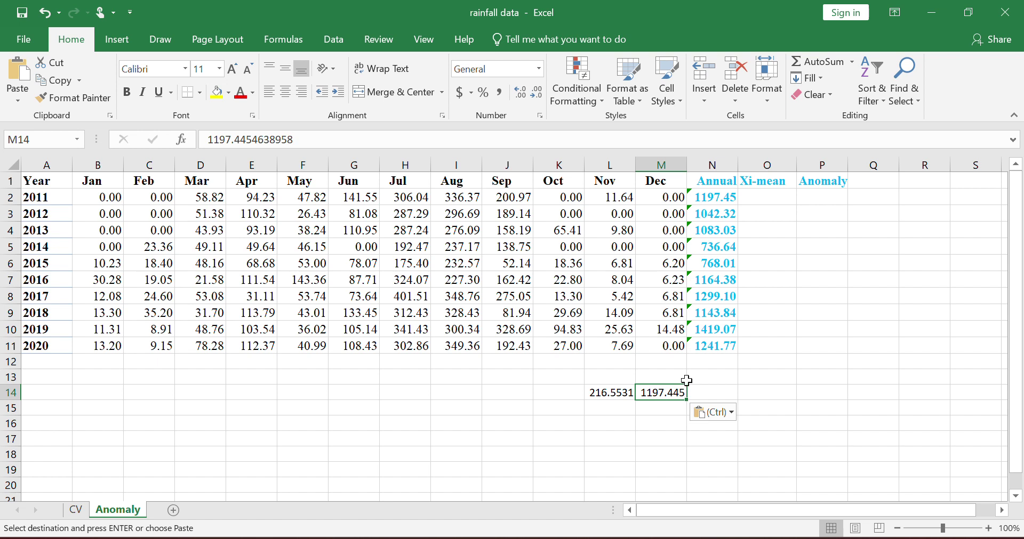
# Enter =N2-1197.445 in O2 and fill it down through O11
pyautogui.click(771, 197)
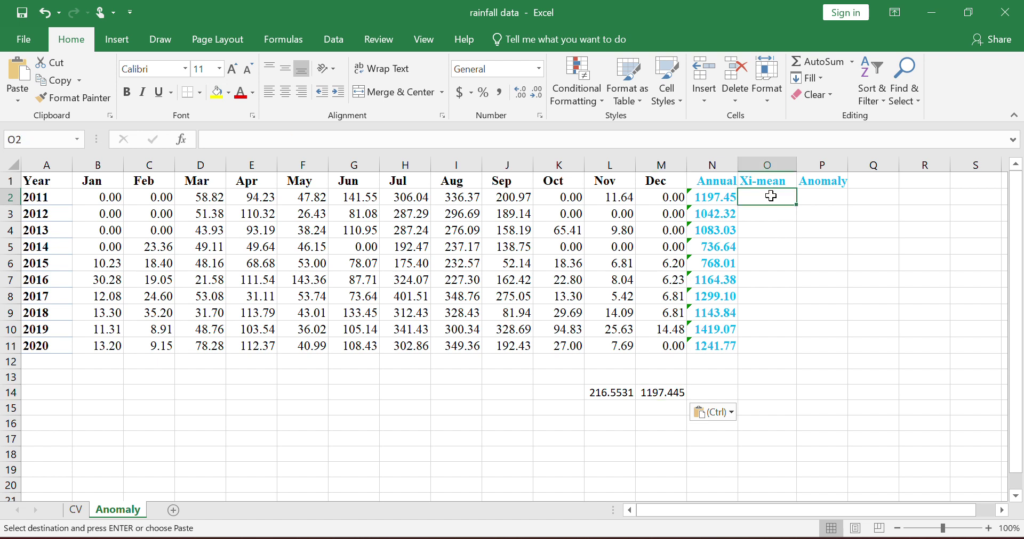
pyautogui.write('=')
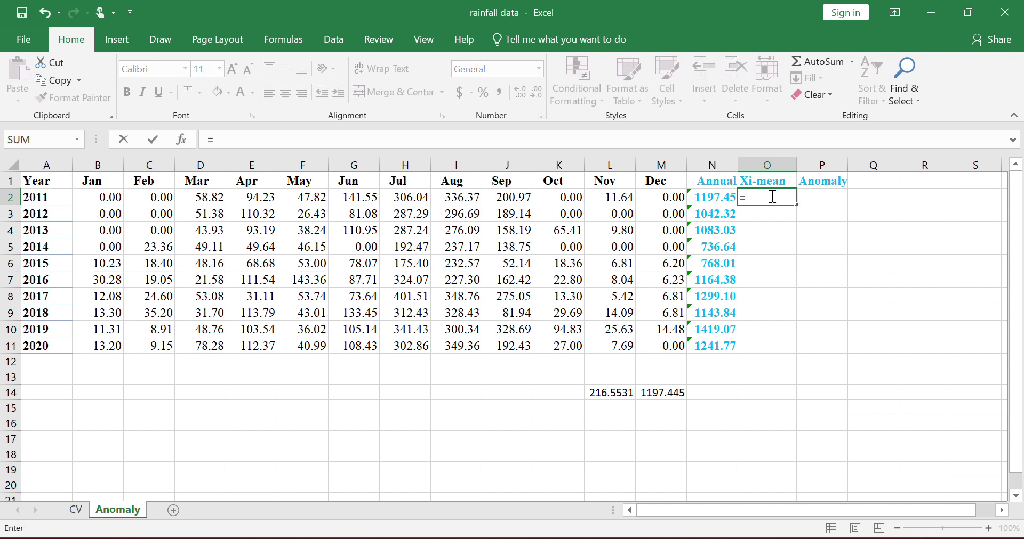
pyautogui.click(718, 197)
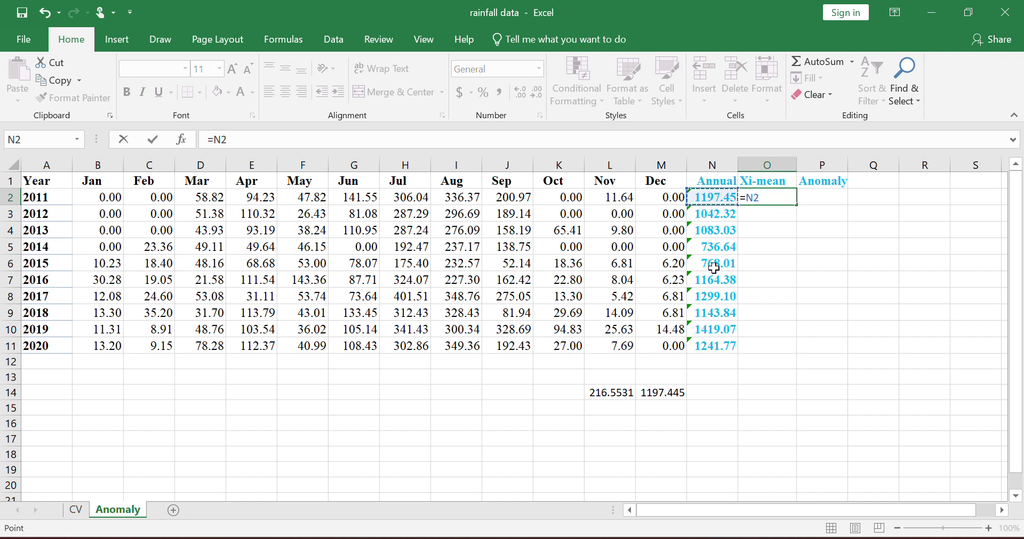
pyautogui.write('-')
pyautogui.write('11')
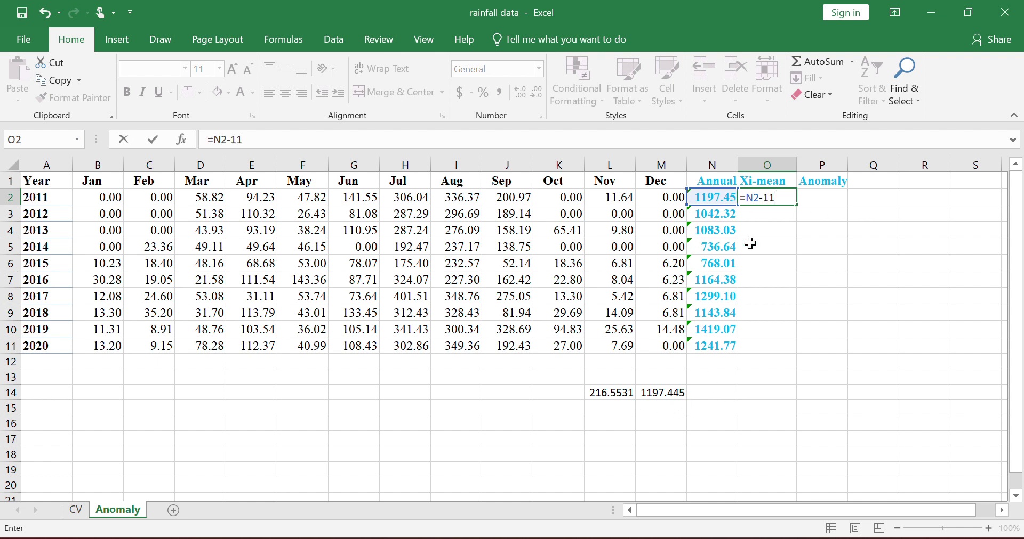
pyautogui.write('97.445')
pyautogui.press('Return')
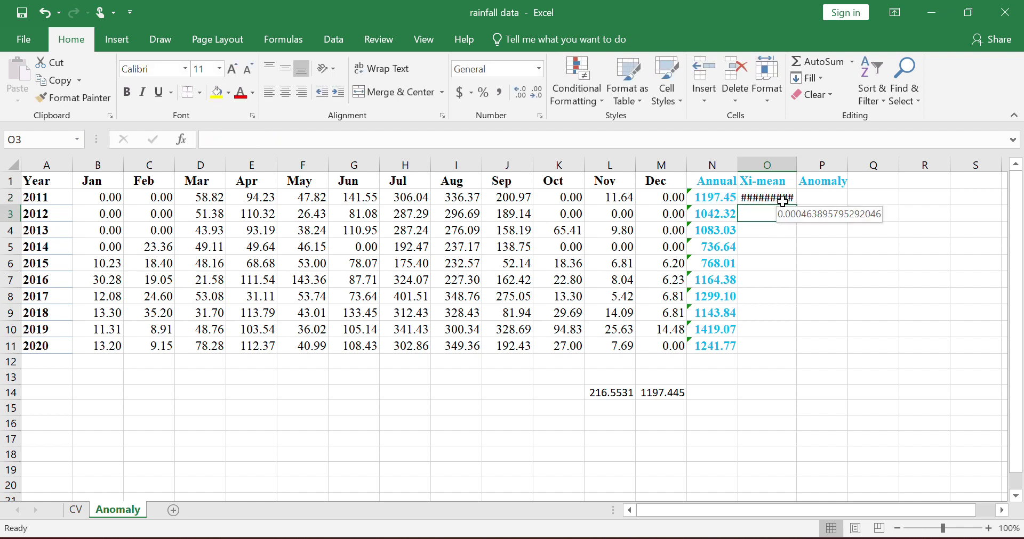
pyautogui.click(782, 200)
pyautogui.moveTo(796, 165); pyautogui.dragTo(894, 165)
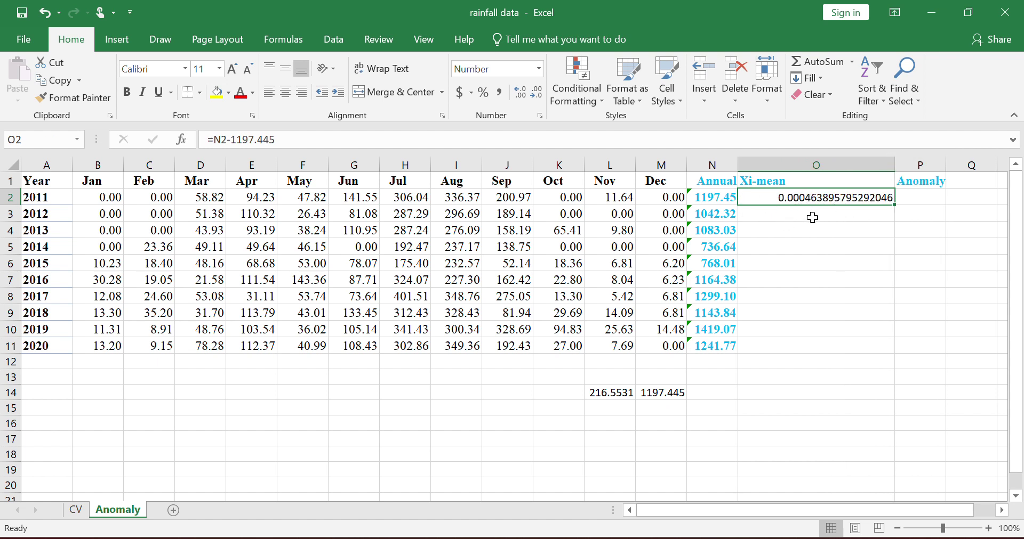
pyautogui.click(812, 217)
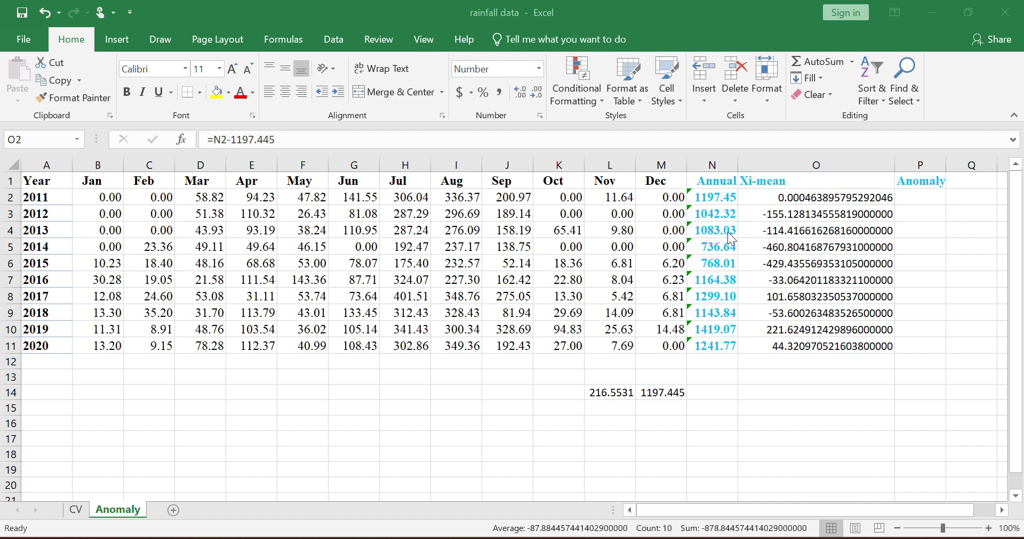
pyautogui.click(814, 213)
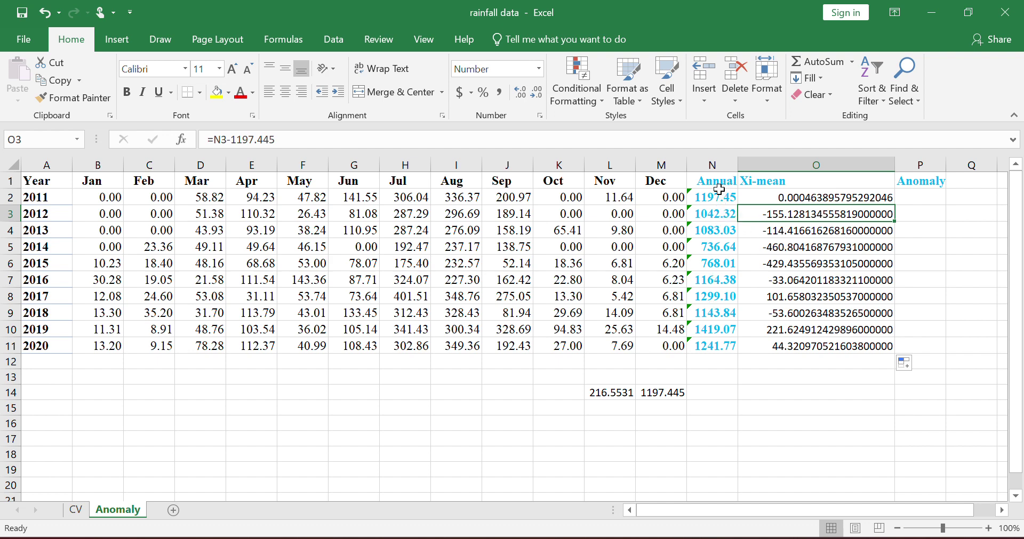
# Reduce the Xi-mean values to three decimals and narrow column O to fit
pyautogui.moveTo(717, 198); pyautogui.dragTo(704, 347)
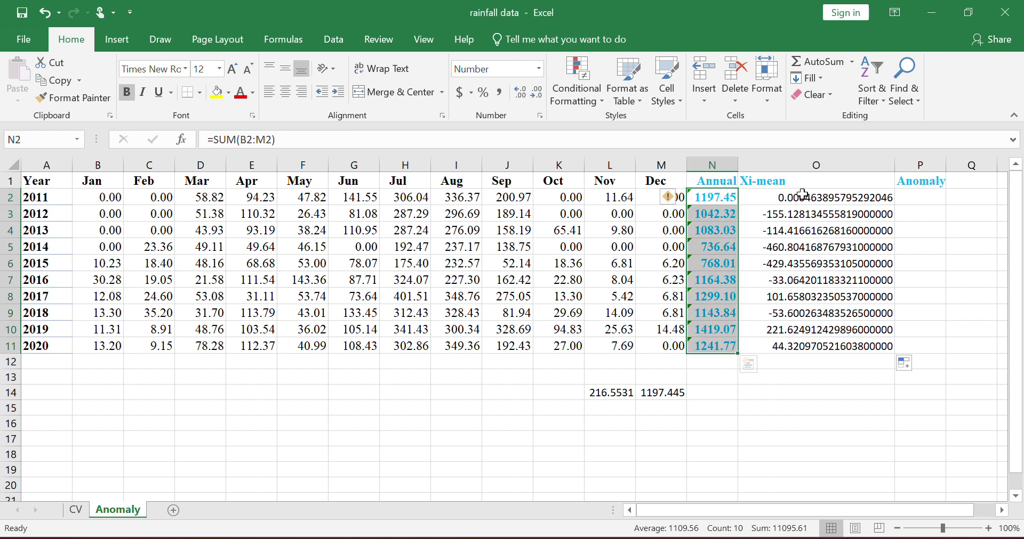
pyautogui.moveTo(786, 197)
pyautogui.mouseDown()
pyautogui.moveTo(814, 370)
pyautogui.moveTo(823, 346)
pyautogui.mouseUp()
pyautogui.click(535, 95)
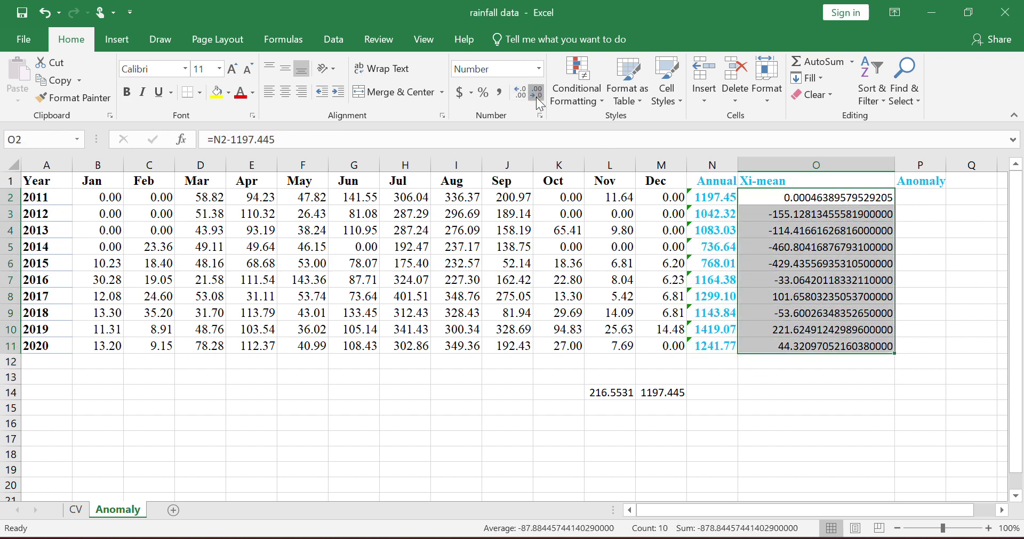
pyautogui.click(536, 97)
pyautogui.click(536, 97)
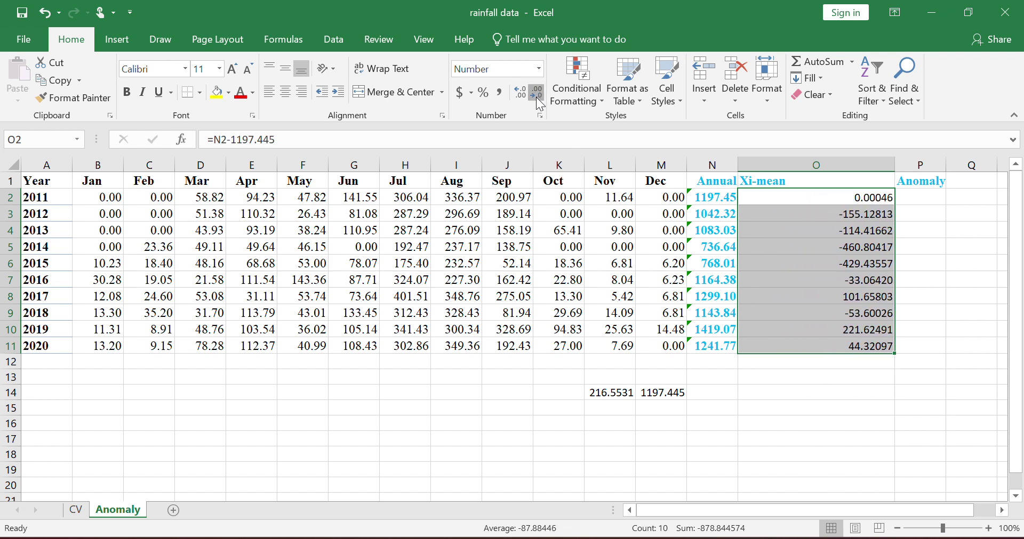
pyautogui.click(535, 96)
pyautogui.click(536, 96)
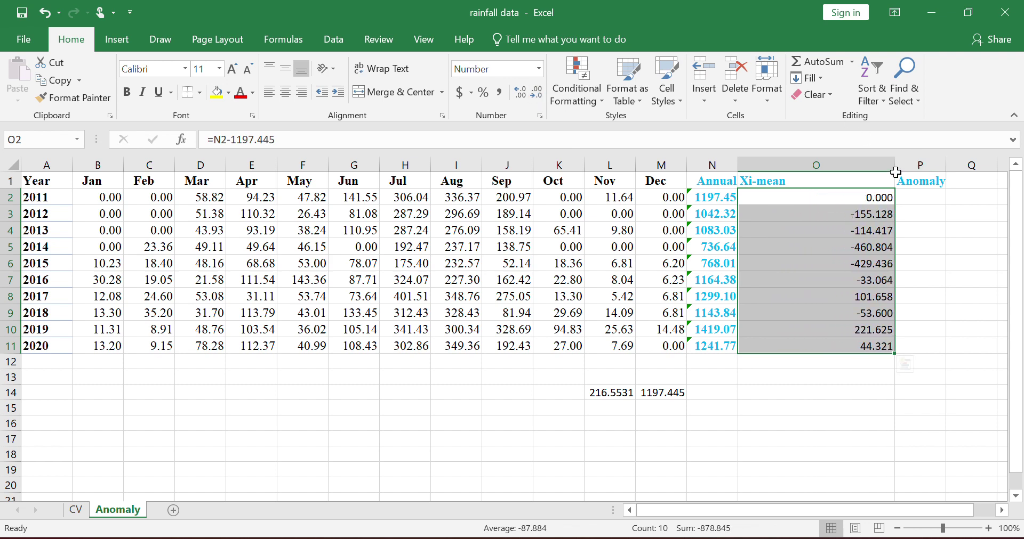
pyautogui.moveTo(895, 165); pyautogui.dragTo(795, 172)
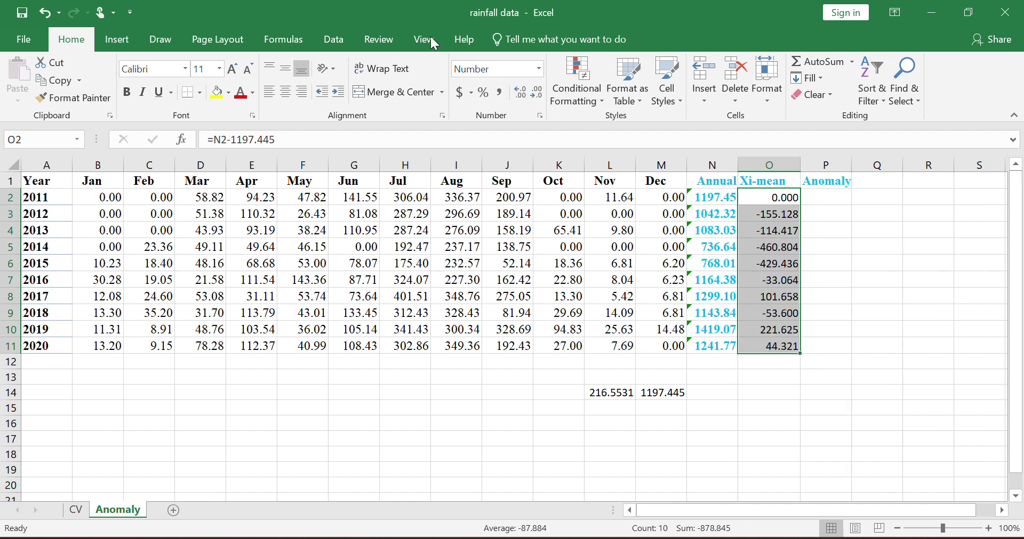
# Enter =O2/216.5531 in P2 and fill it down to P11
pyautogui.press('Right')
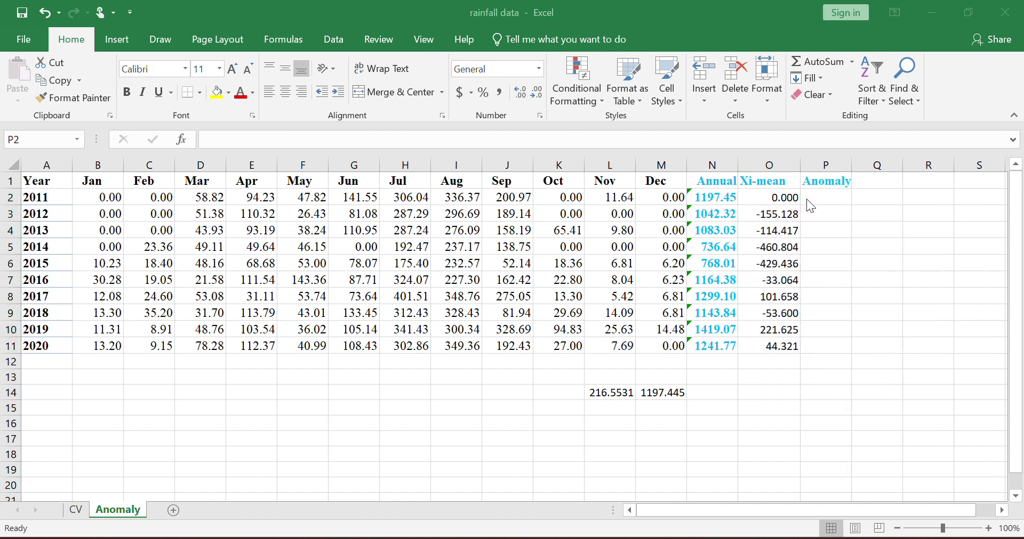
pyautogui.click(823, 194)
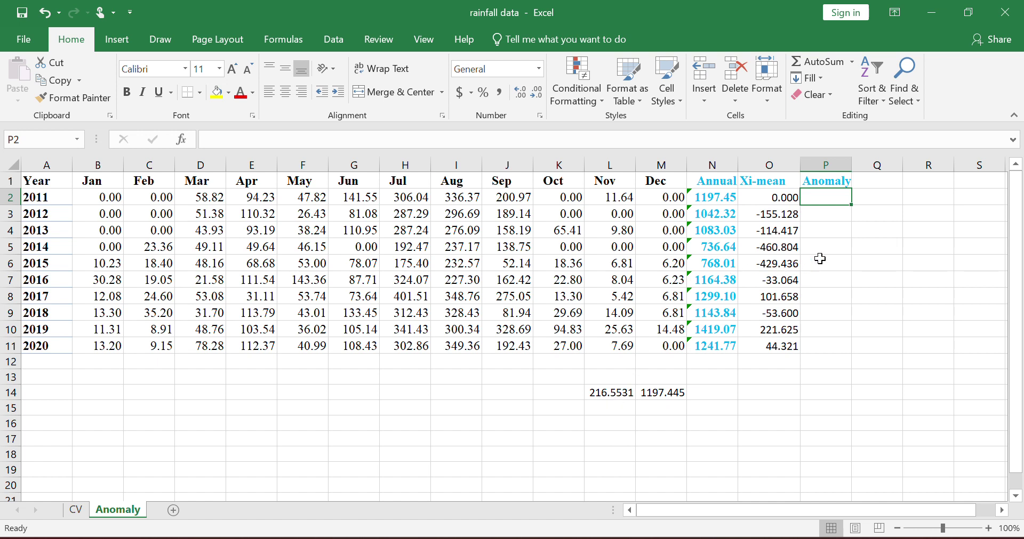
pyautogui.write('=')
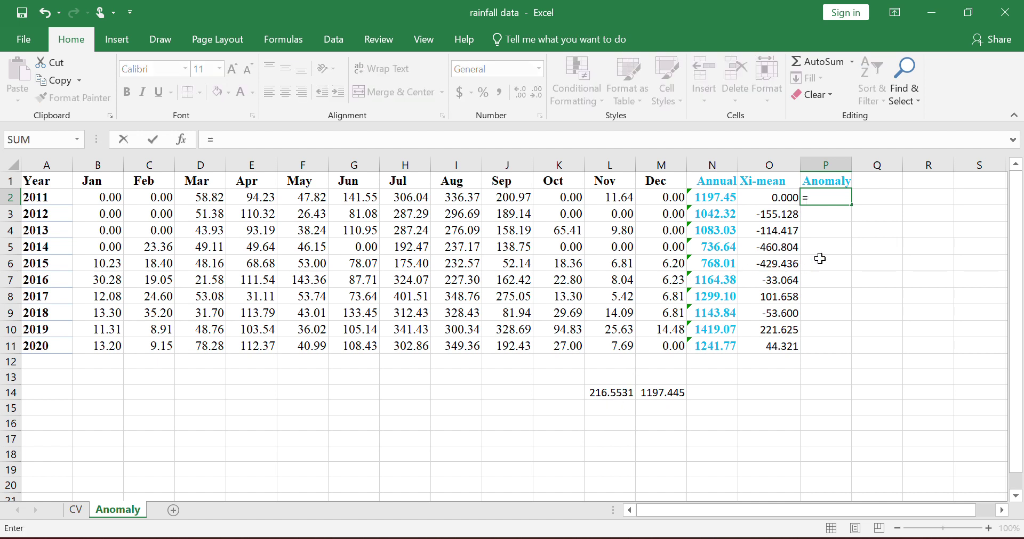
pyautogui.click(788, 201)
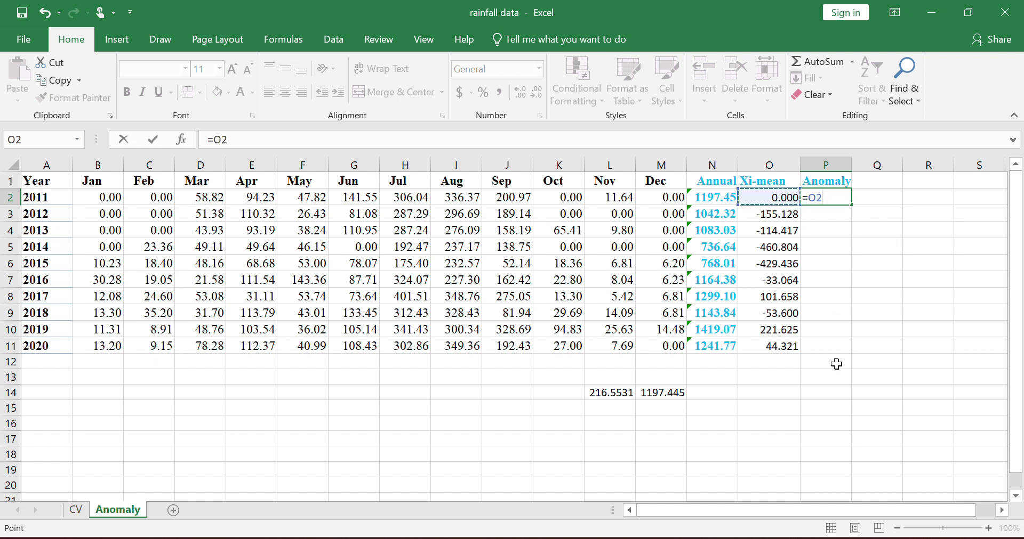
pyautogui.write('/216.5531')
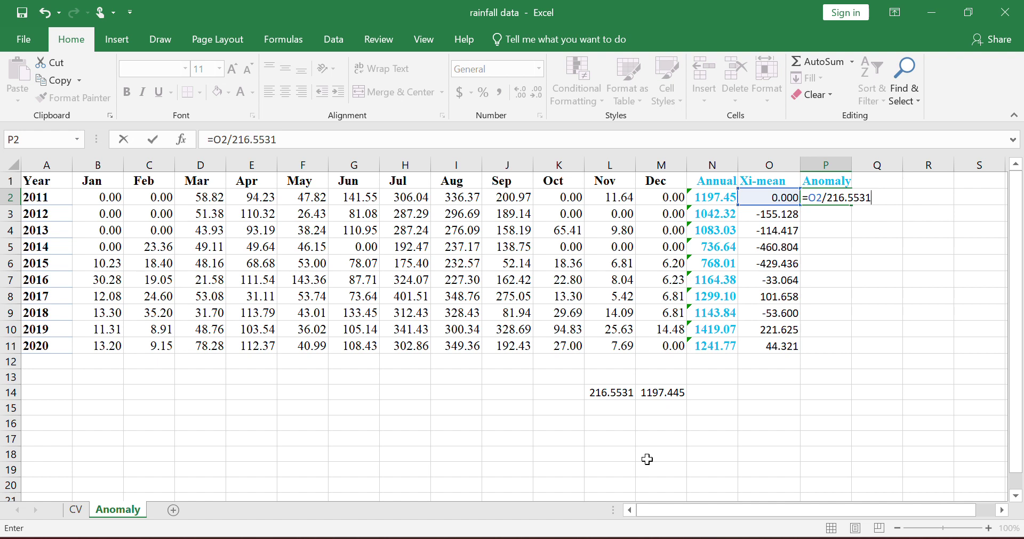
pyautogui.press('Return')
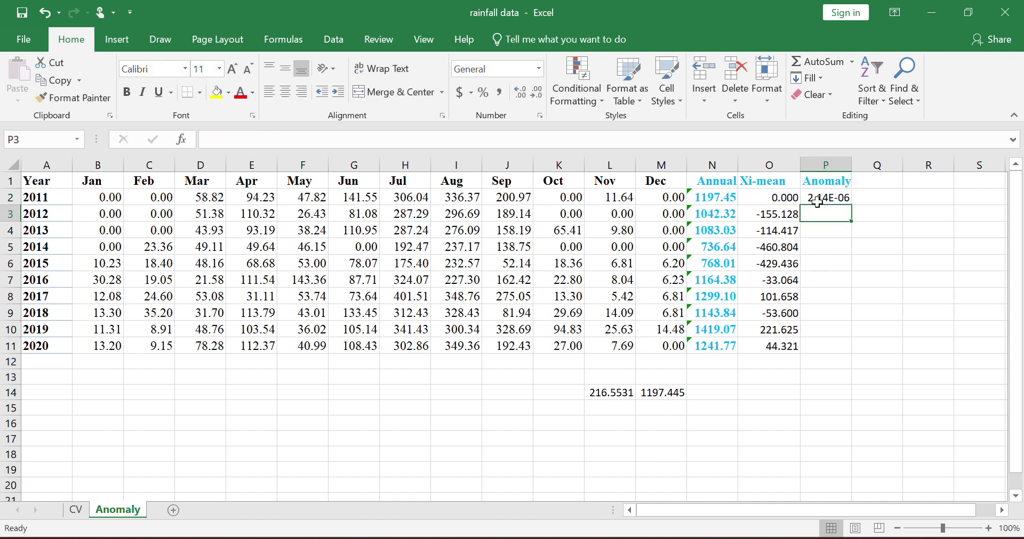
pyautogui.click(832, 198)
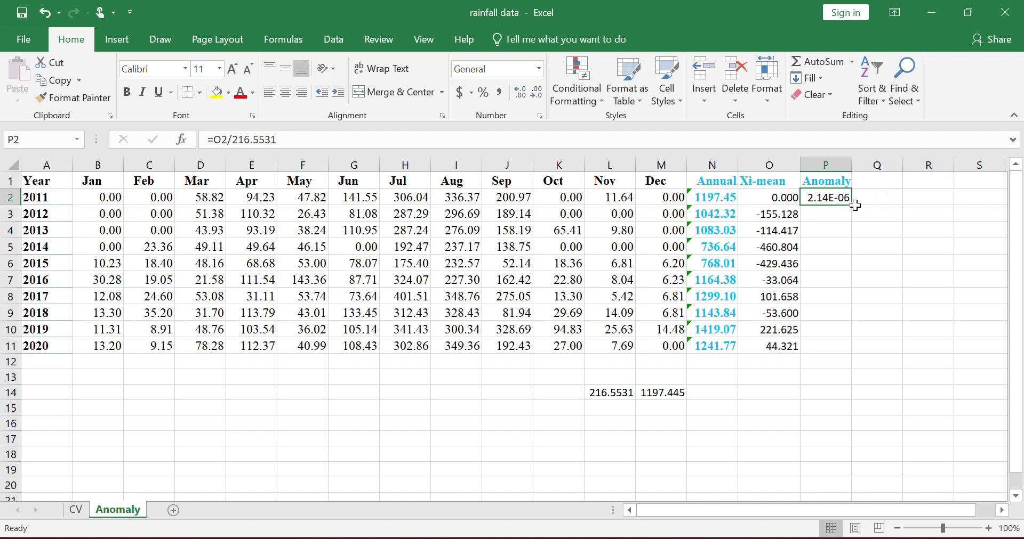
pyautogui.moveTo(851, 207); pyautogui.dragTo(849, 352)
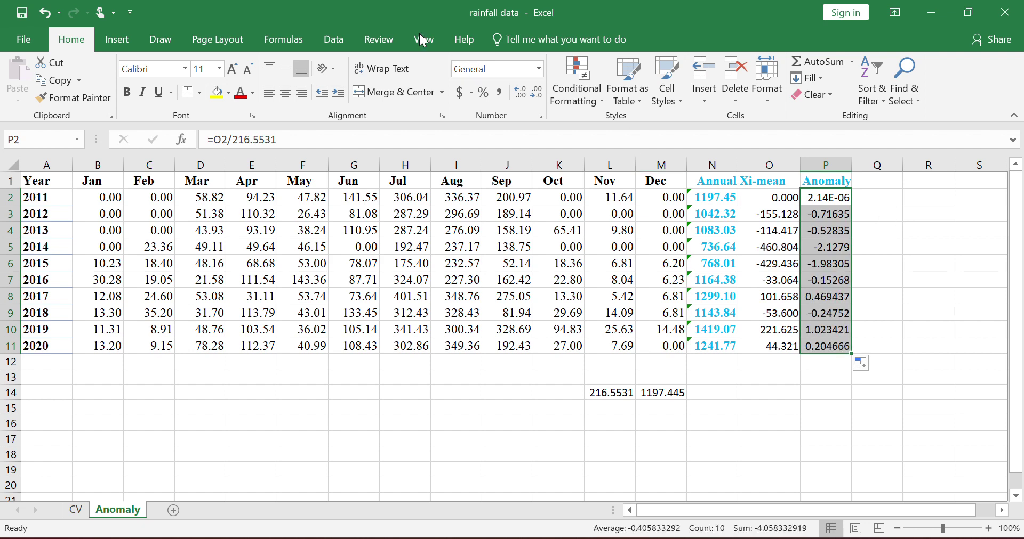
pyautogui.doubleClick(823, 196)
pyautogui.click(824, 245)
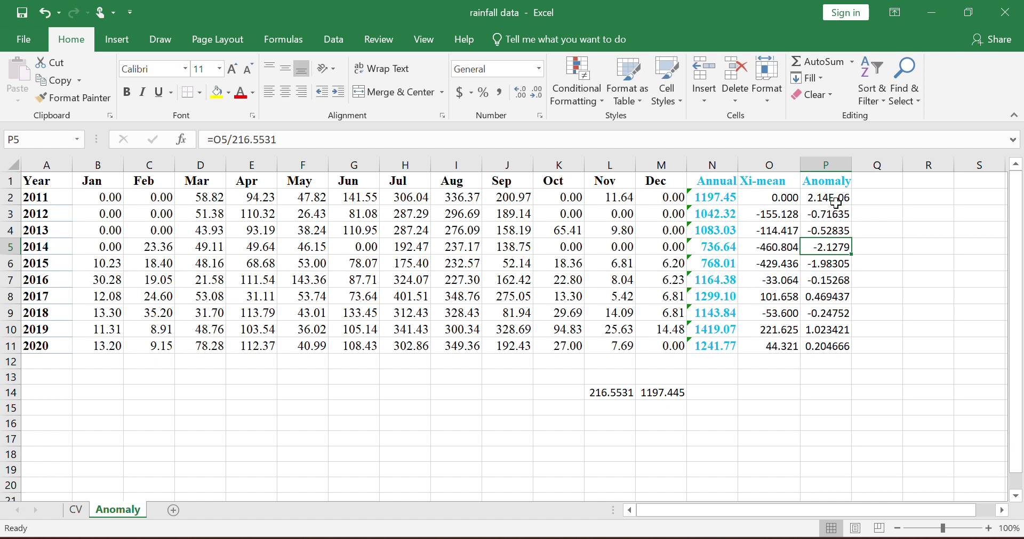
# Format Anomaly values P2:P11 as Scientific with 0 decimal places
pyautogui.moveTo(828, 199); pyautogui.dragTo(822, 349)
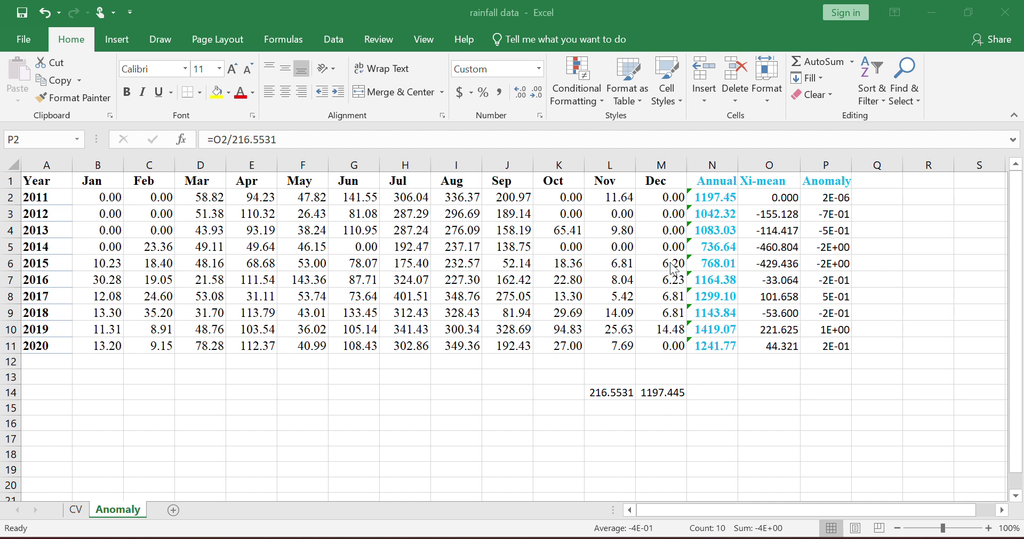
pyautogui.click(839, 205)
pyautogui.hotkey('ctrl', 'shift', 'Down')
# Copy Year cells A1:A11 and insert them before the Xi-mean column, shifting columns right
pyautogui.click(44, 182)
pyautogui.moveTo(44, 181); pyautogui.dragTo(44, 341)
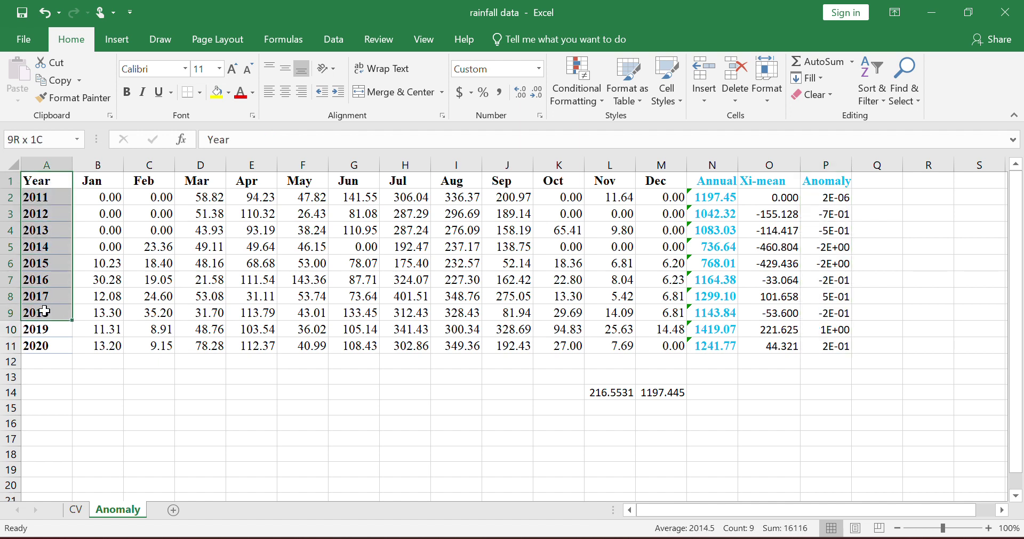
pyautogui.hotkey('ctrl', 'c')
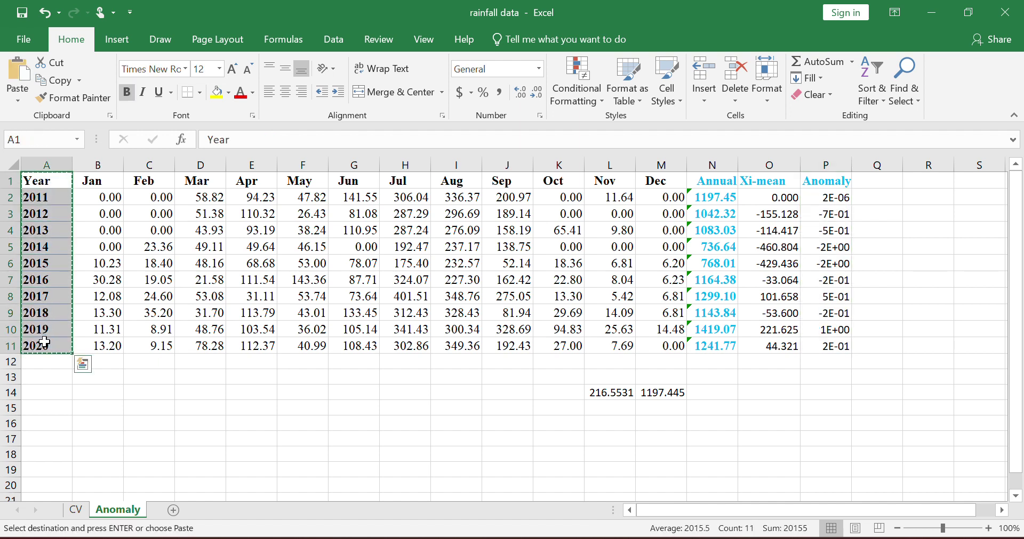
pyautogui.click(747, 243)
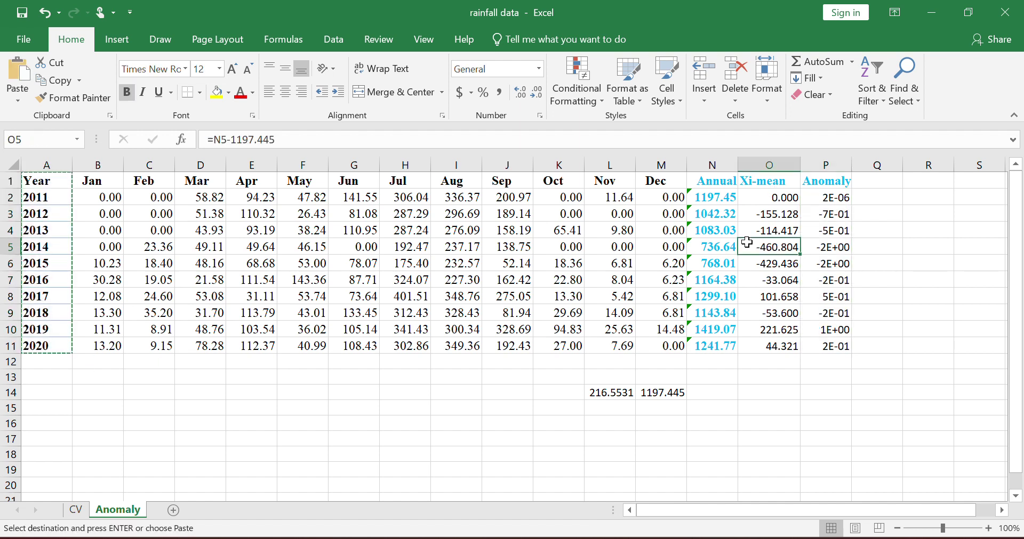
pyautogui.click(783, 165)
pyautogui.rightClick(783, 165)
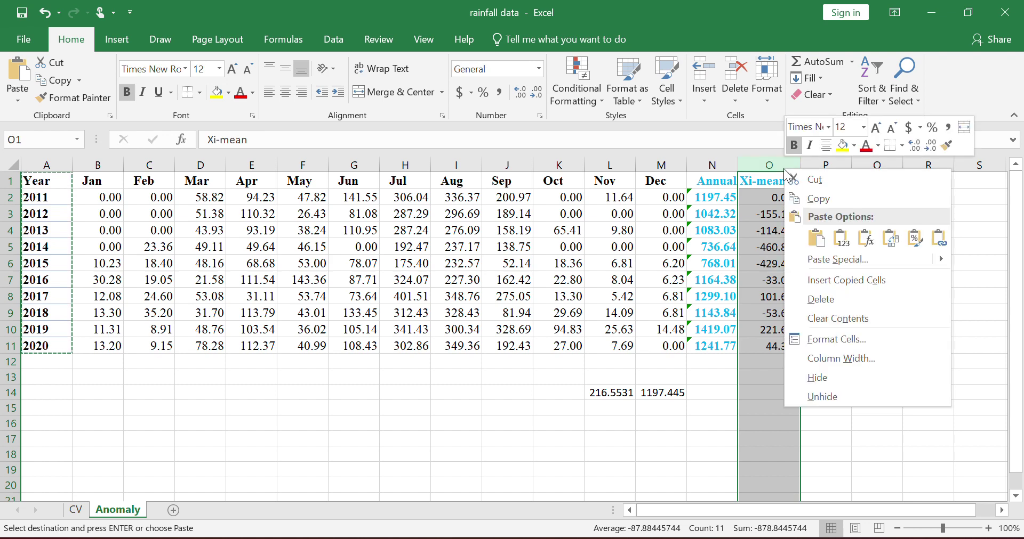
pyautogui.click(832, 286)
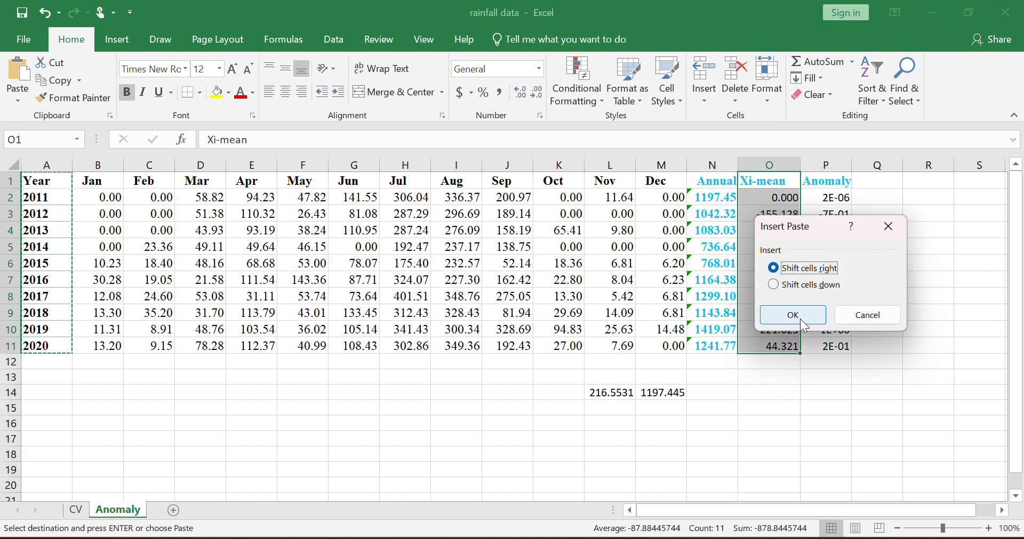
pyautogui.click(803, 323)
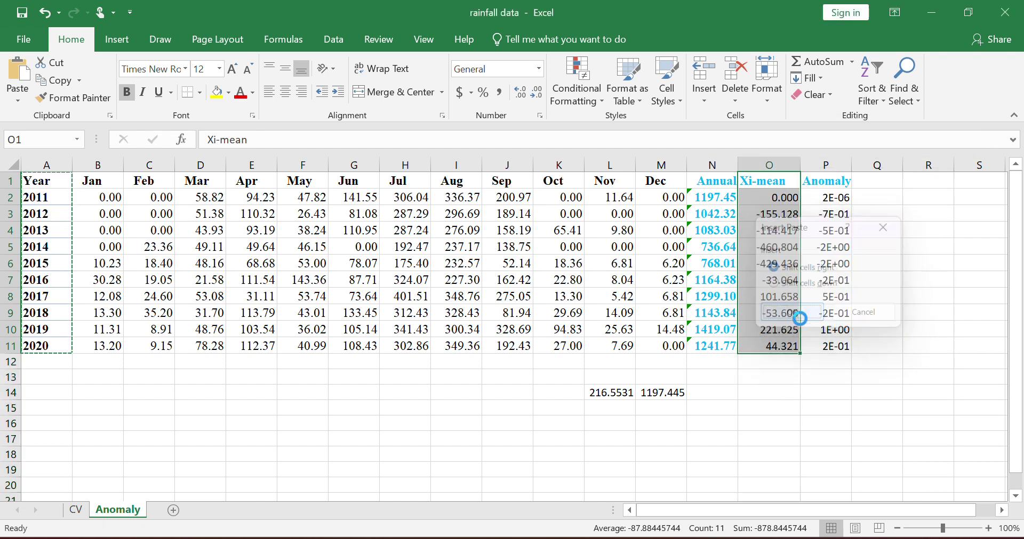
# Rearrange columns so Xi-mean comes first and Year sits beside Anomaly, then select both
pyautogui.click(834, 165)
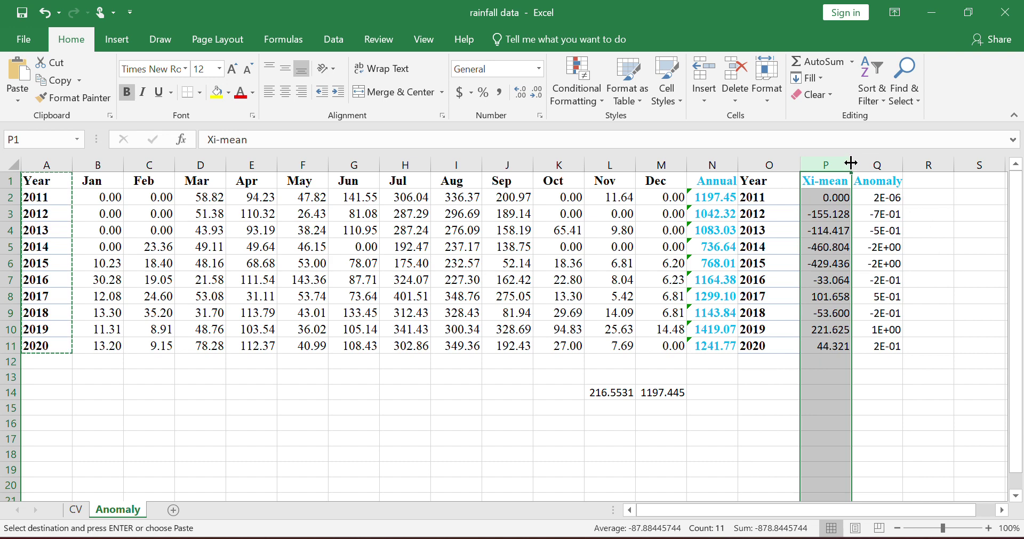
pyautogui.rightClick(821, 167)
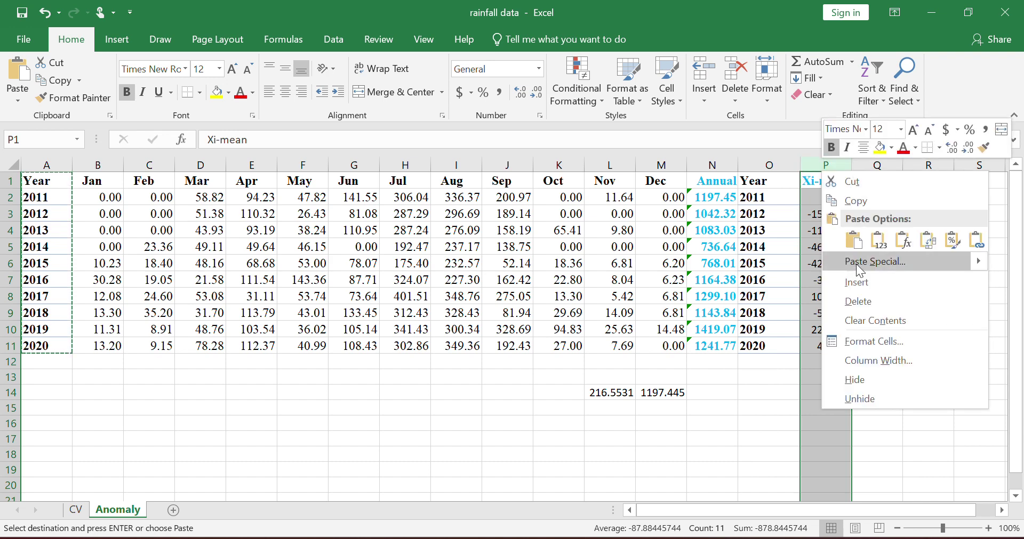
pyautogui.click(871, 284)
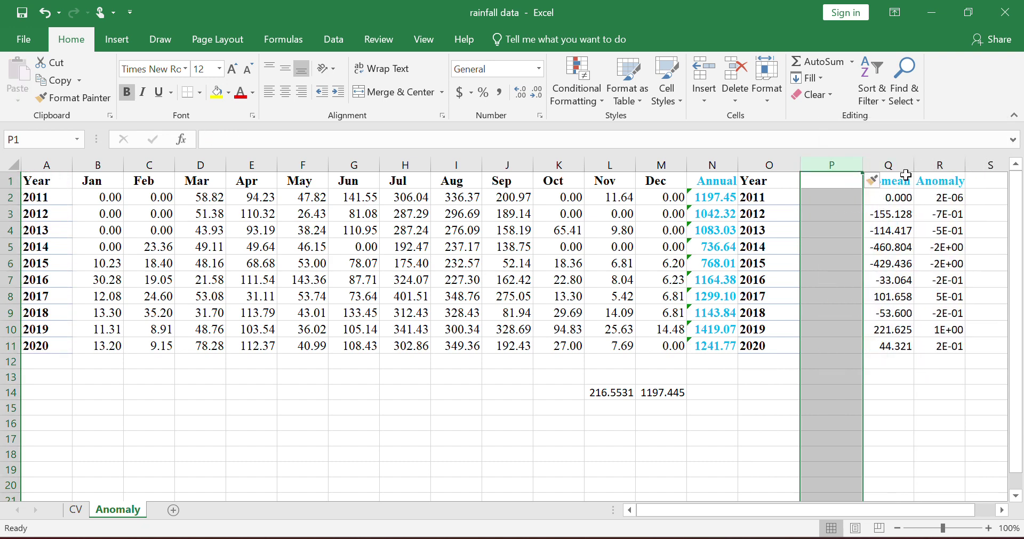
pyautogui.click(886, 167)
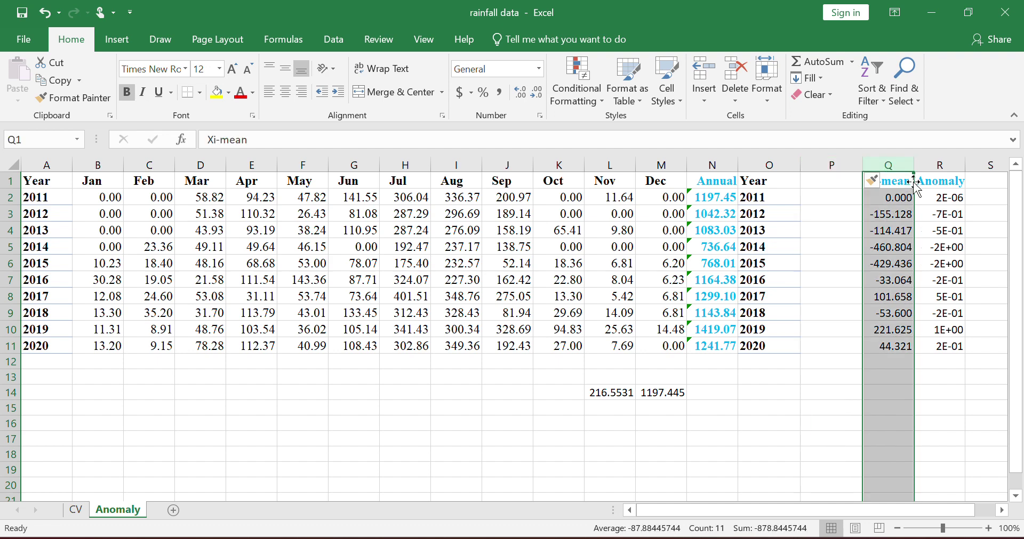
pyautogui.moveTo(916, 184); pyautogui.dragTo(853, 184)
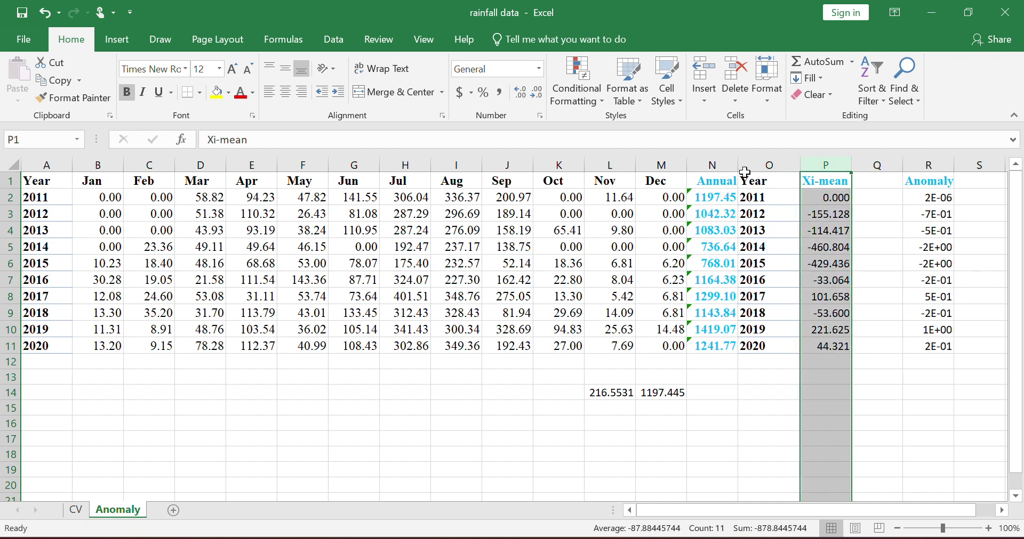
pyautogui.click(750, 164)
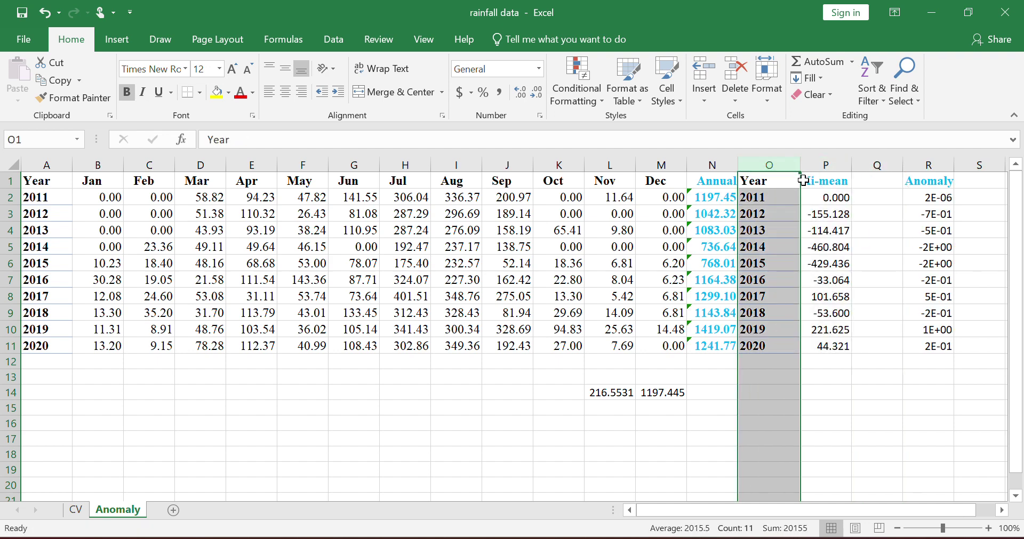
pyautogui.moveTo(802, 181); pyautogui.dragTo(879, 178)
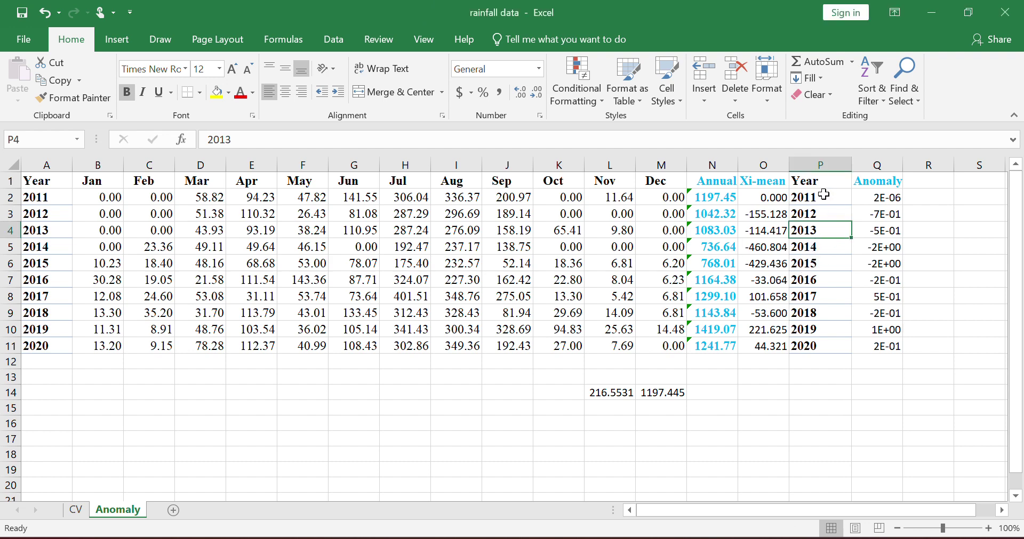
pyautogui.moveTo(812, 177); pyautogui.dragTo(877, 213)
pyautogui.moveTo(875, 248); pyautogui.dragTo(876, 347)
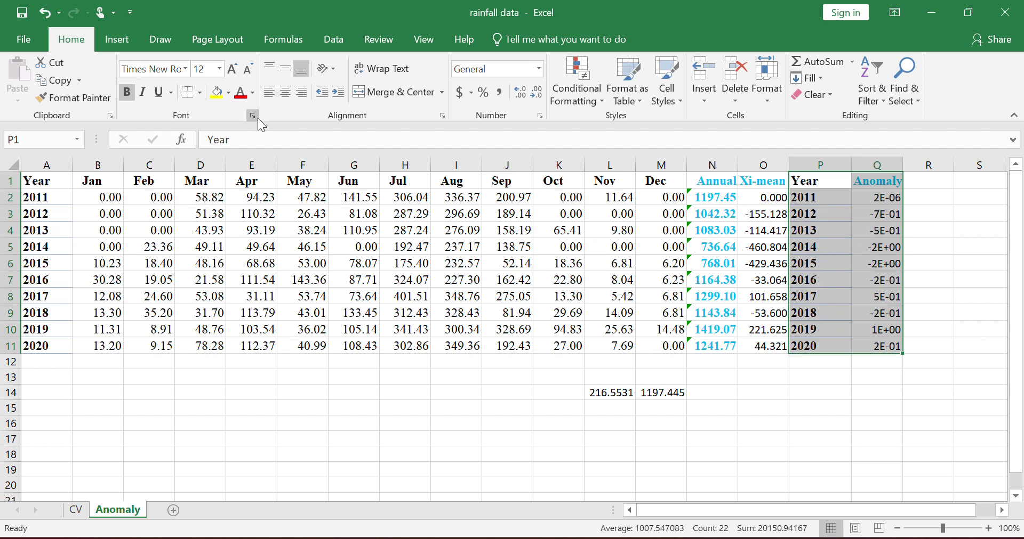
# Insert a Clustered Column chart of Anomaly by Year from Recommended Charts
pyautogui.click(127, 39)
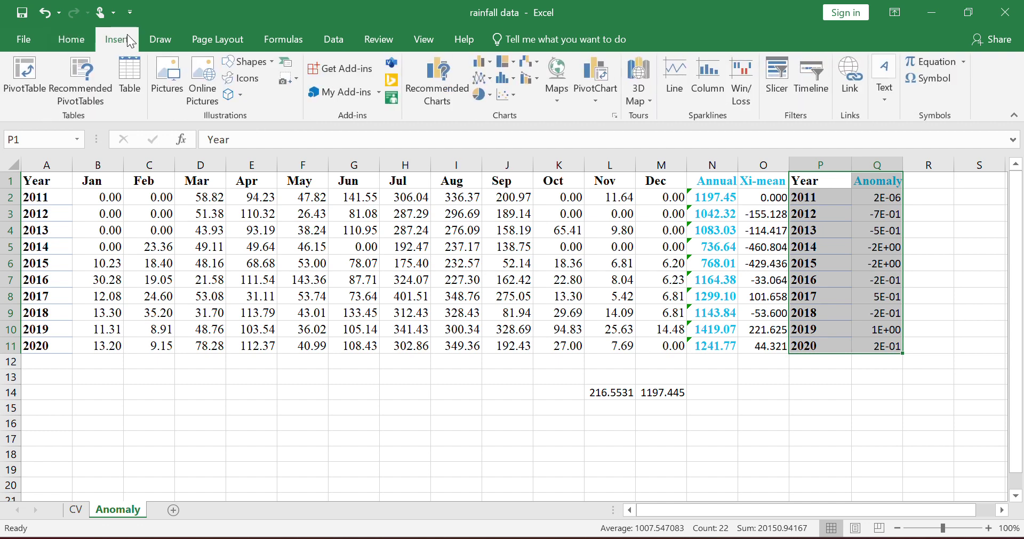
pyautogui.click(436, 69)
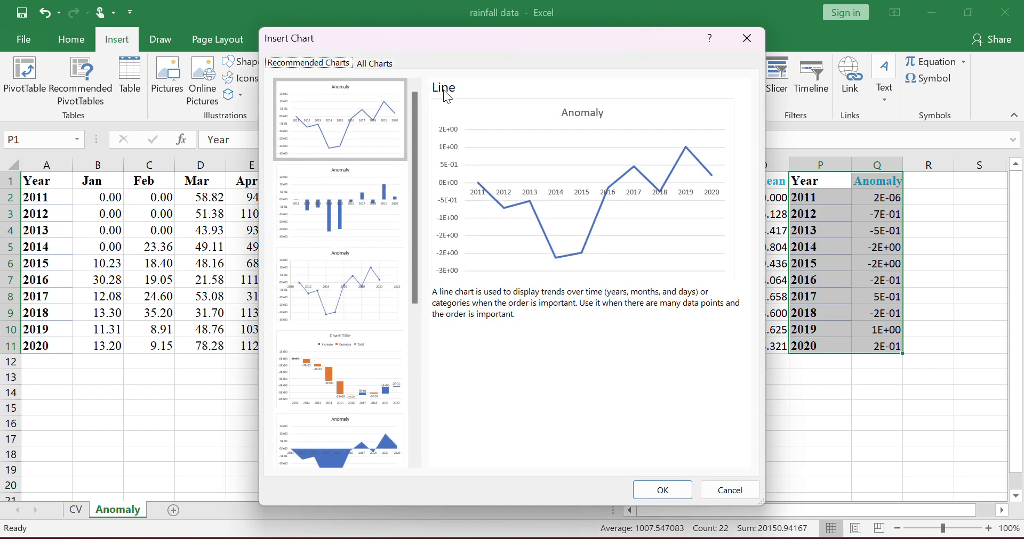
pyautogui.click(346, 220)
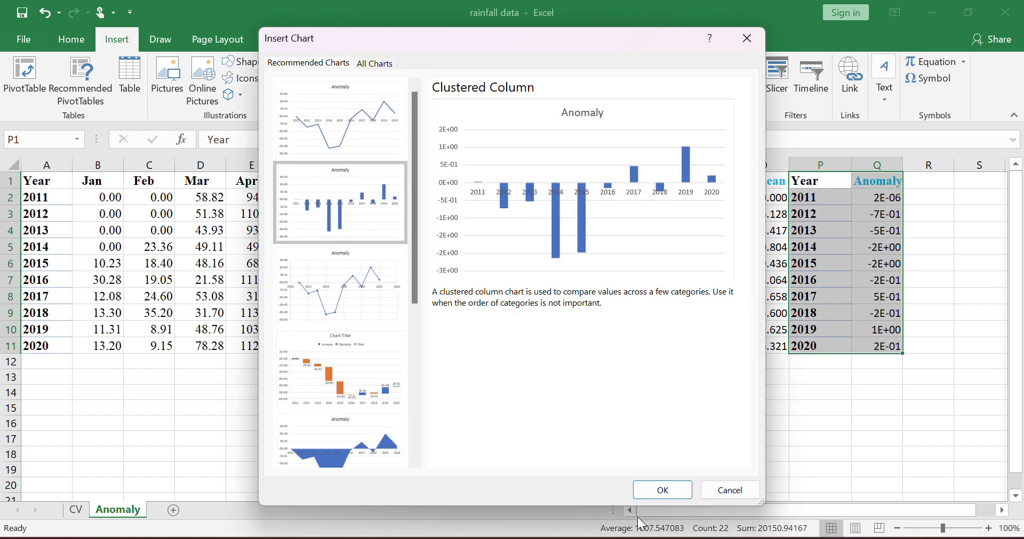
pyautogui.click(673, 491)
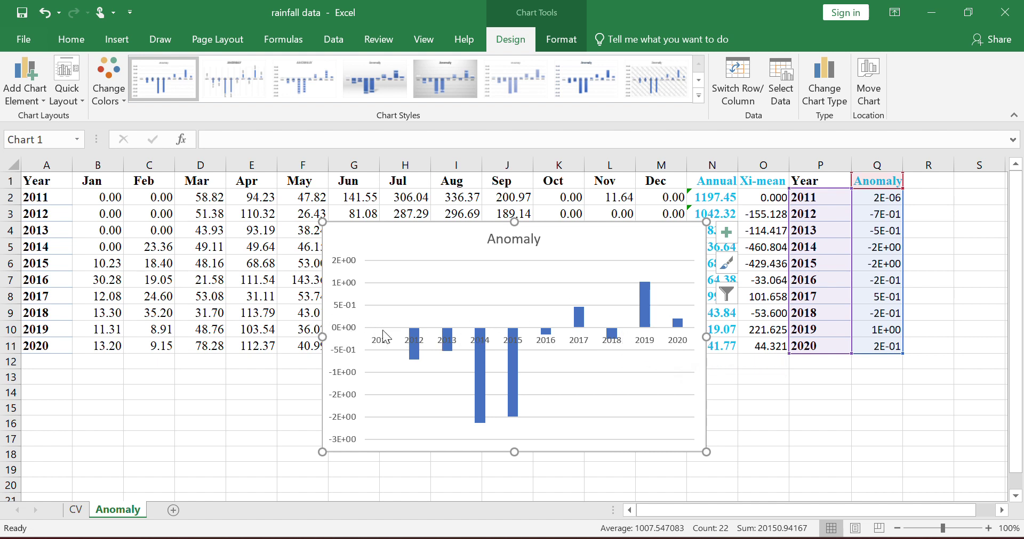
pyautogui.click(380, 332)
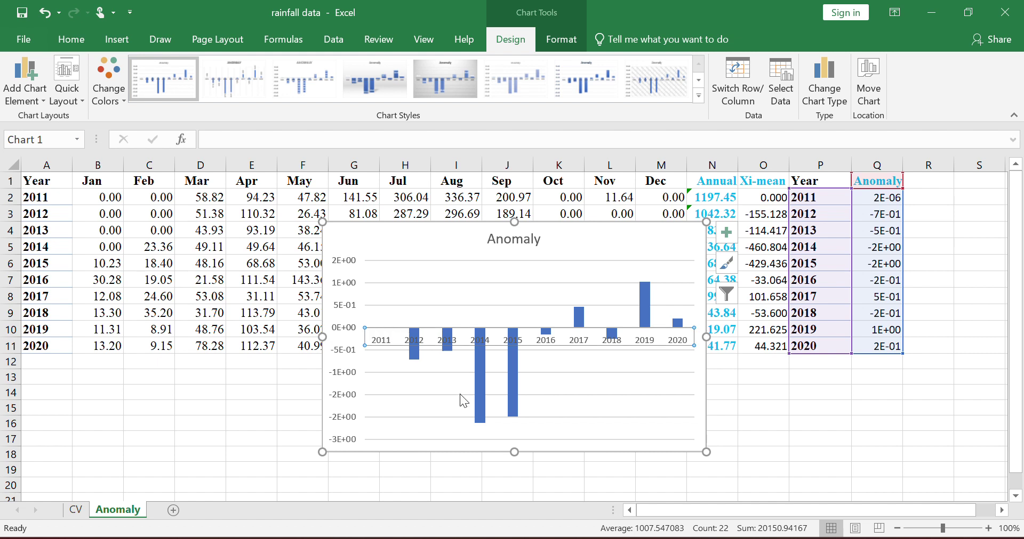
pyautogui.click(423, 392)
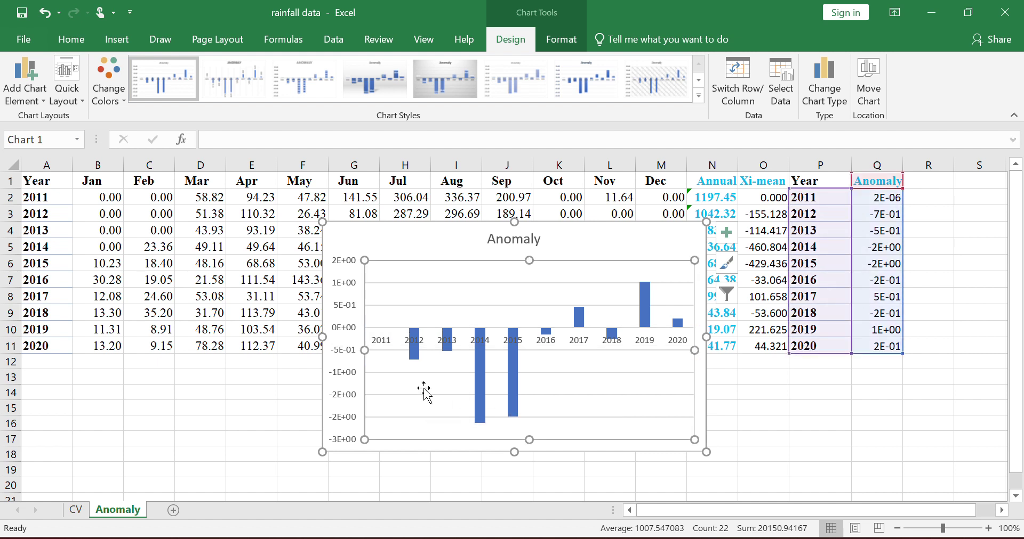